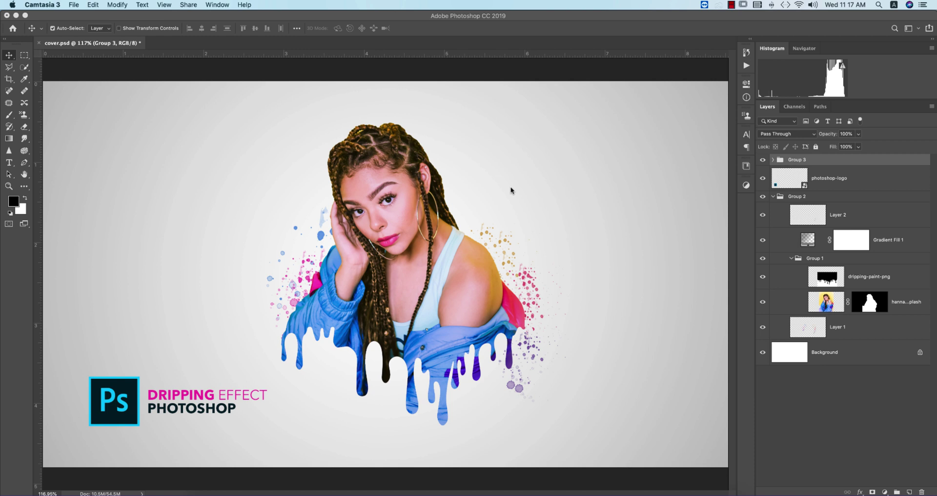
# Create a new white 3000 × 3000 px, 200 ppi document named 'dripping'.
pyautogui.click(73, 15)
pyautogui.click(83, 5)
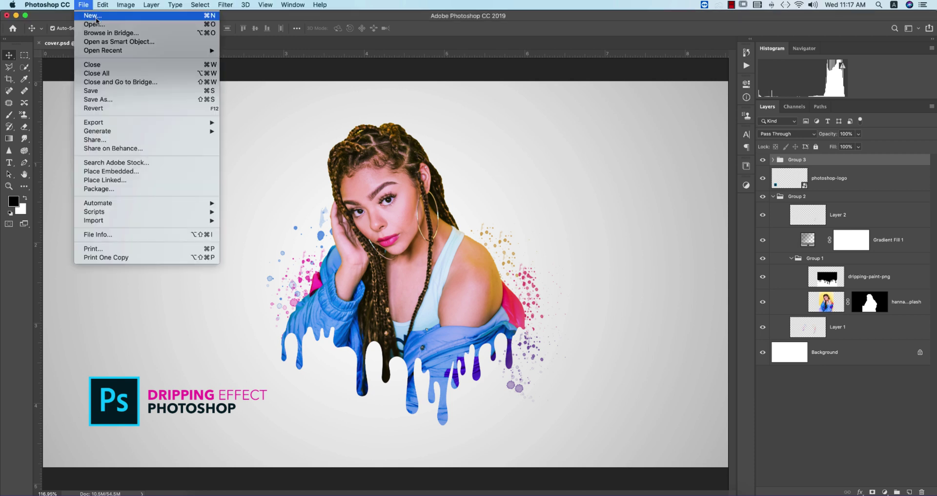
pyautogui.click(96, 14)
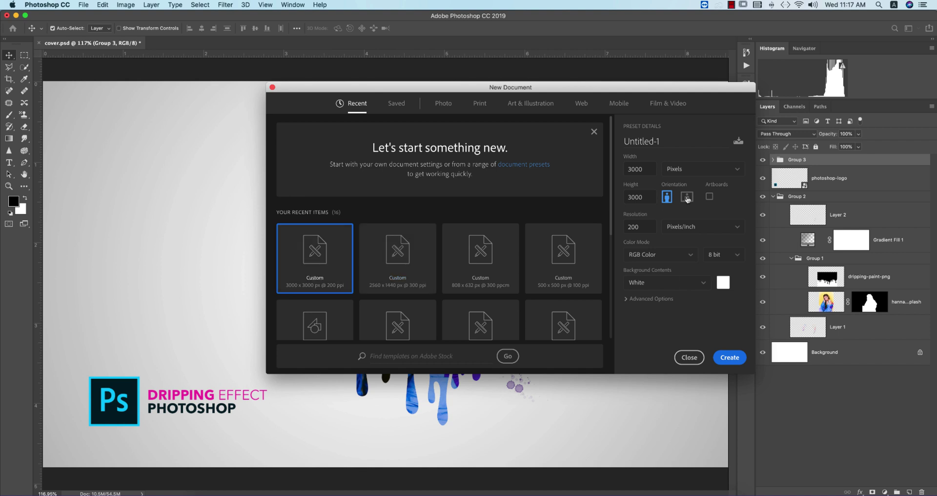
pyautogui.click(665, 142)
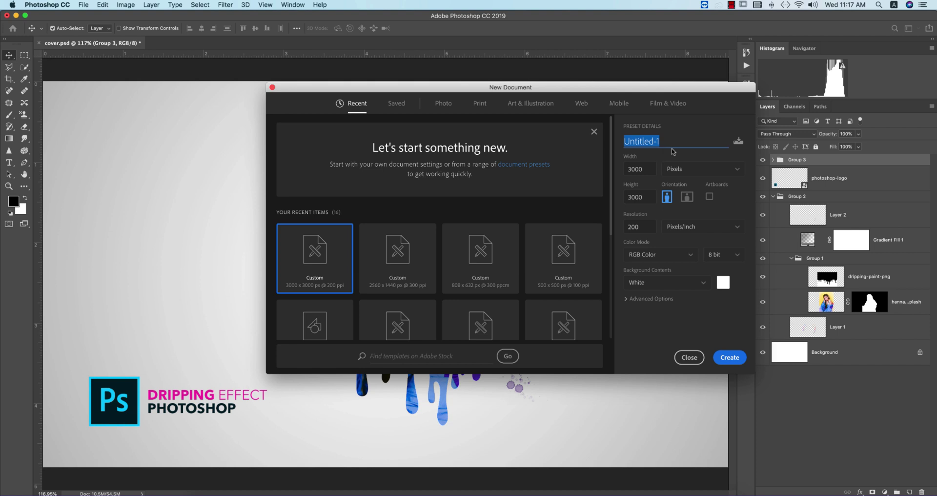
pyautogui.click(730, 358)
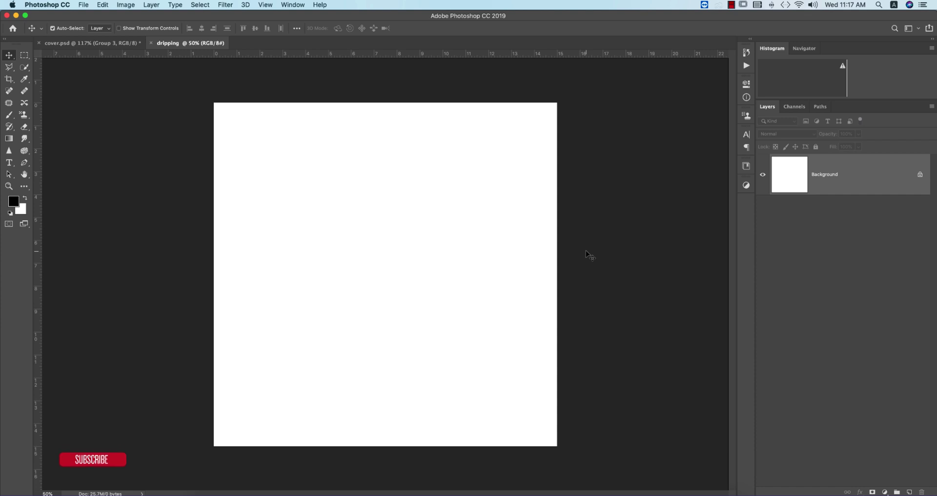
pyautogui.click(83, 5)
pyautogui.click(155, 173)
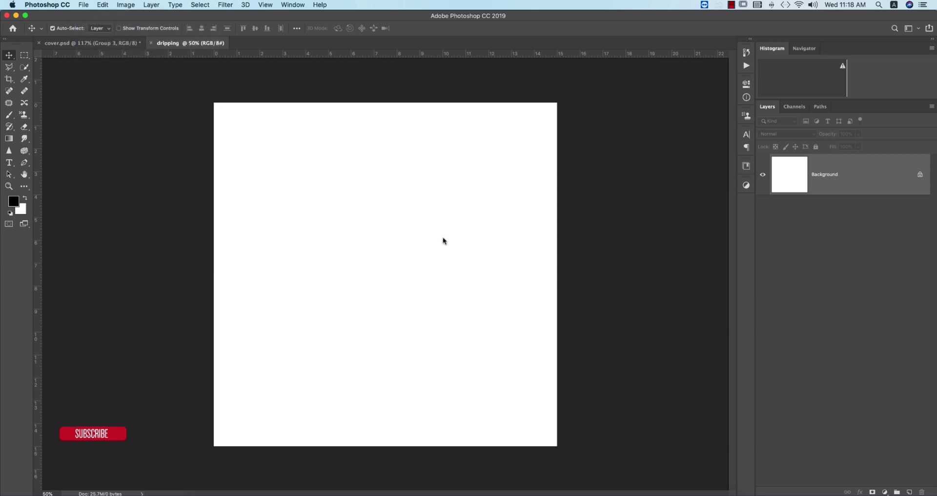
pyautogui.click(552, 57)
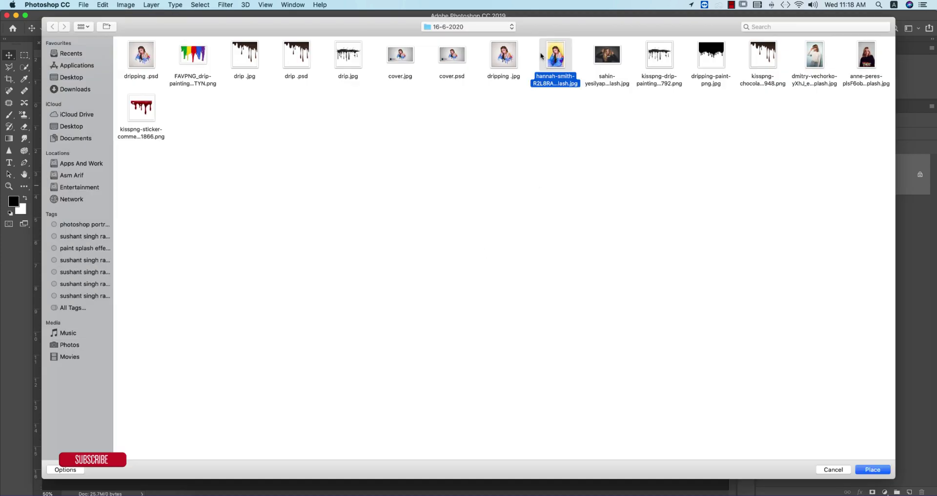
pyautogui.doubleClick(541, 56)
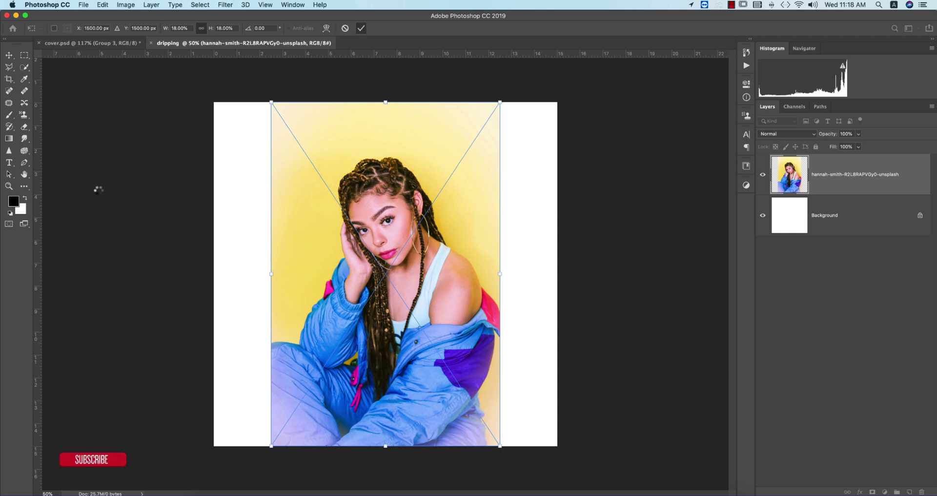
pyautogui.press('Return')
# Draw a black square, move it onto the woman's chest, and set it to Lighten.
pyautogui.press('u')
pyautogui.moveTo(435, 155); pyautogui.dragTo(506, 434)
pyautogui.click(9, 55)
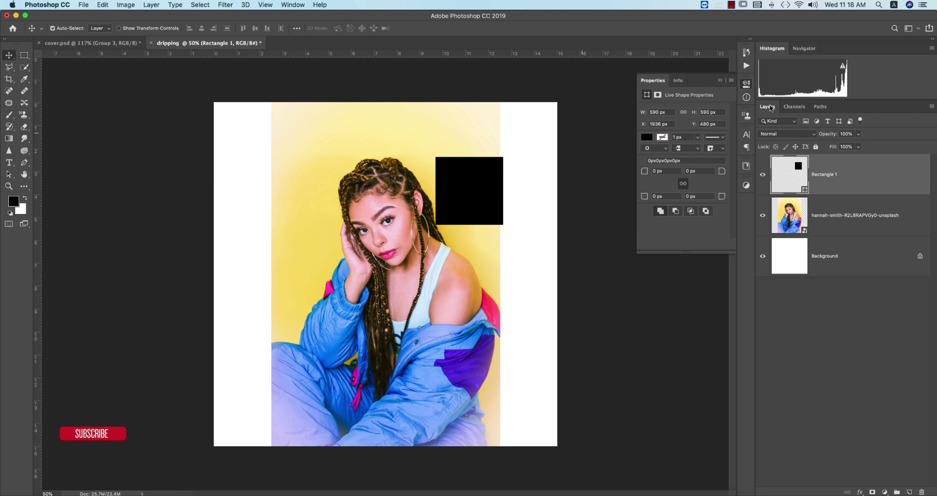
pyautogui.click(720, 80)
pyautogui.moveTo(478, 196); pyautogui.dragTo(452, 304)
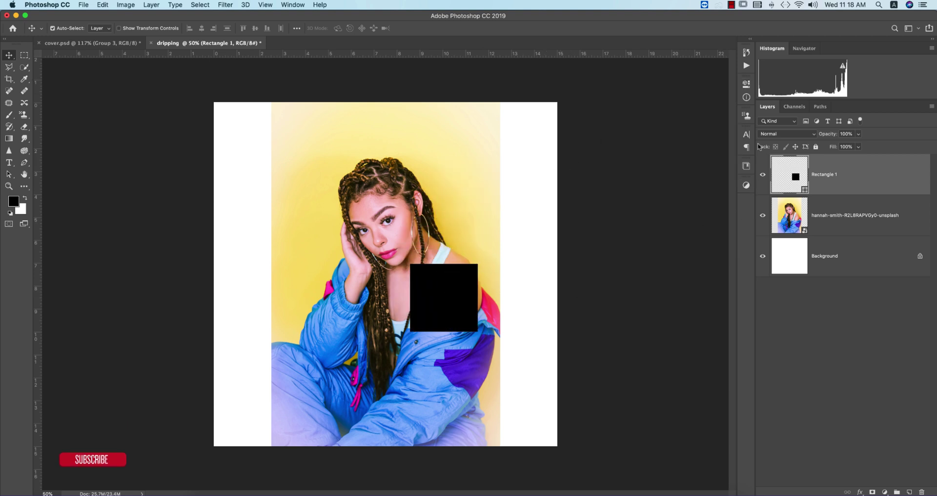
pyautogui.click(787, 134)
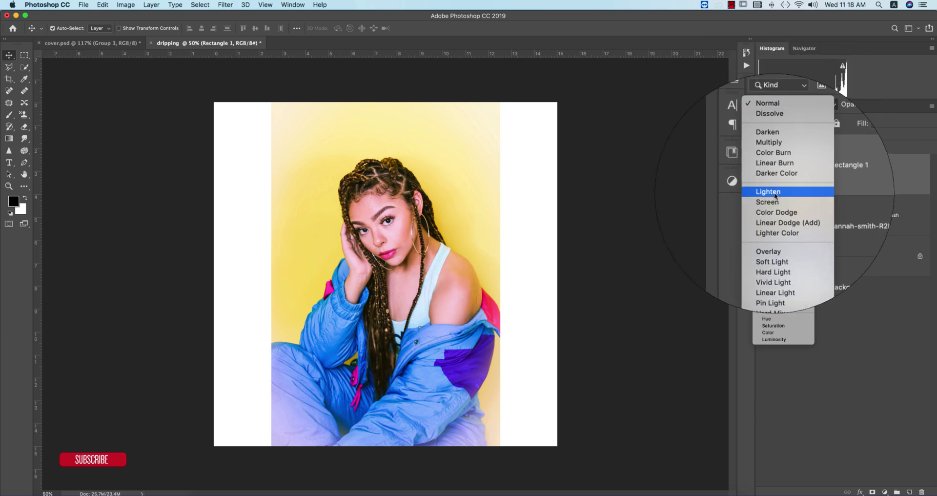
pyautogui.click(773, 192)
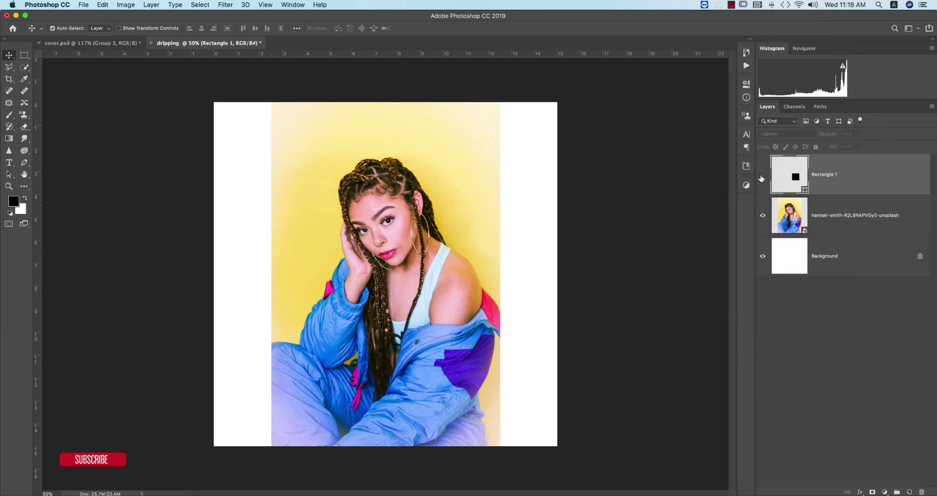
pyautogui.click(762, 177)
# Delete the black square and draw a new white-filled rectangle beside the woman's head.
pyautogui.press('Delete')
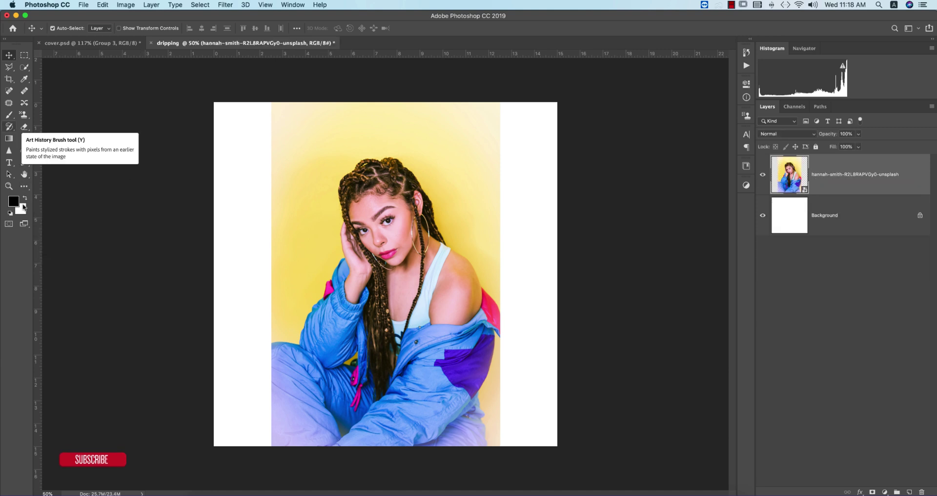
pyautogui.press('u')
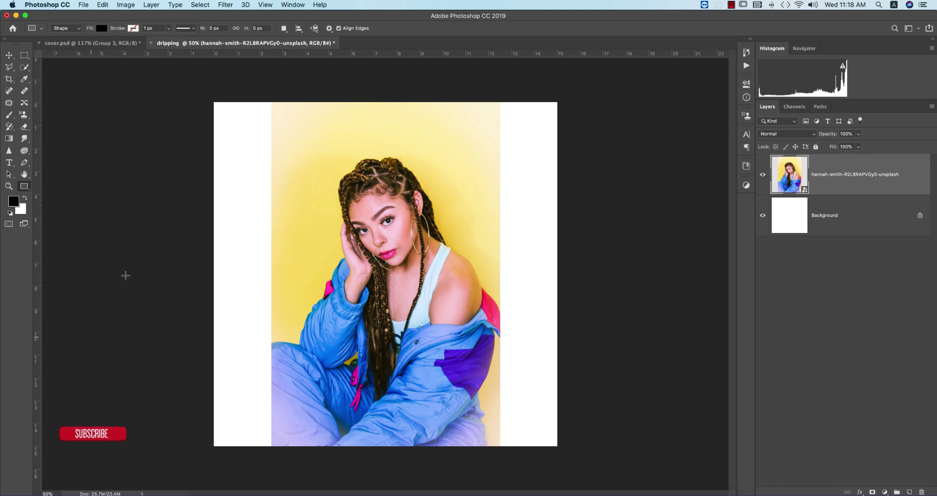
pyautogui.moveTo(434, 171)
pyautogui.mouseDown()
pyautogui.moveTo(466, 286)
pyautogui.moveTo(510, 371)
pyautogui.mouseUp()
pyautogui.click(648, 137)
pyautogui.click(694, 186)
pyautogui.click(720, 80)
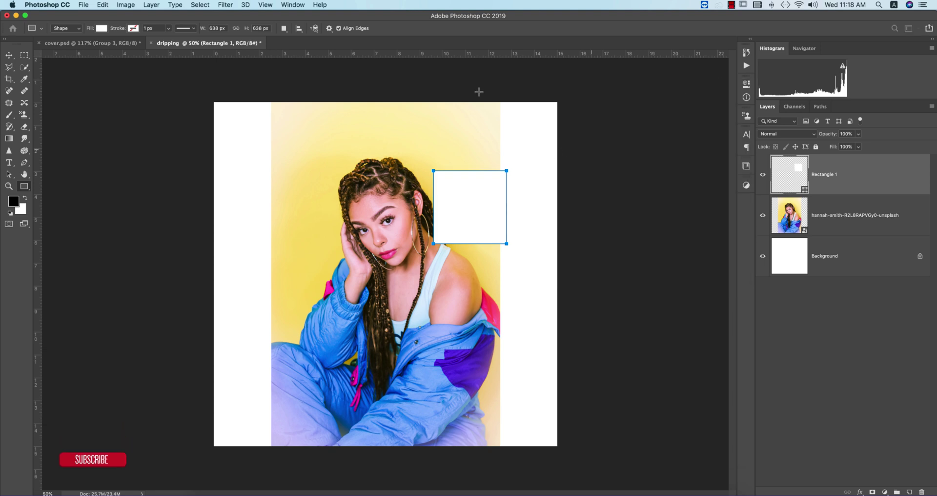
# Move the white square onto the chest in Lighten mode, then delete it and switch to Chrome.
pyautogui.click(9, 54)
pyautogui.moveTo(464, 211); pyautogui.dragTo(439, 315)
pyautogui.click(779, 135)
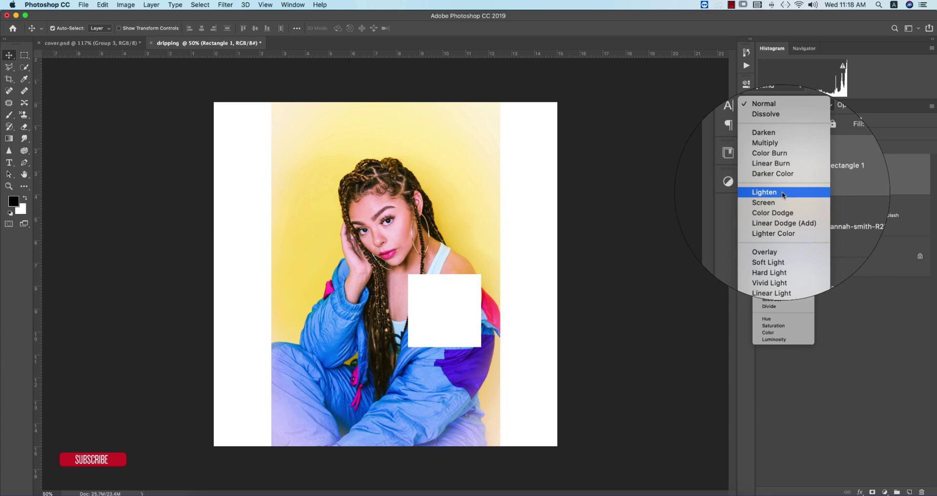
pyautogui.click(781, 194)
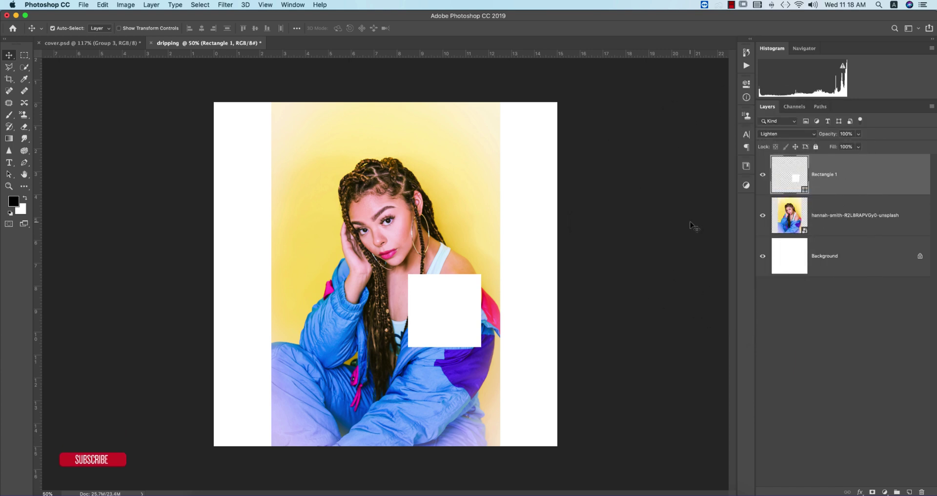
pyautogui.moveTo(463, 310); pyautogui.dragTo(463, 305)
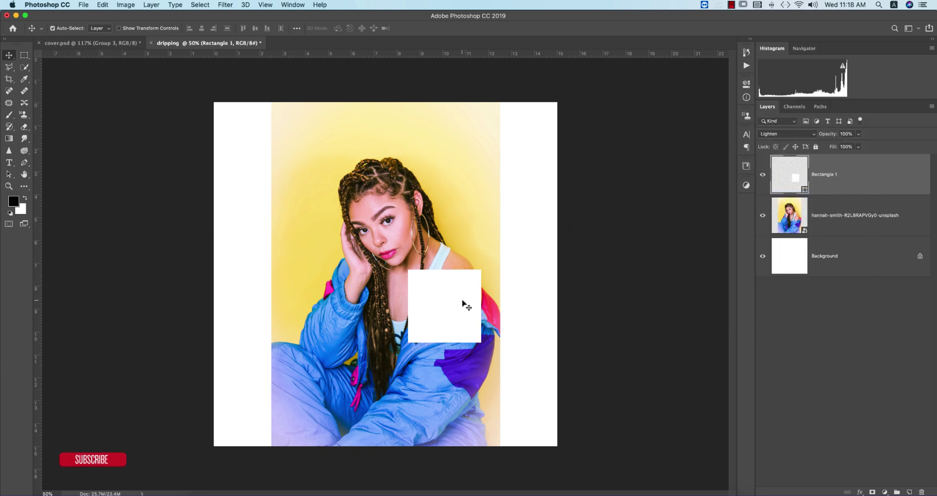
pyautogui.moveTo(456, 312); pyautogui.dragTo(453, 307)
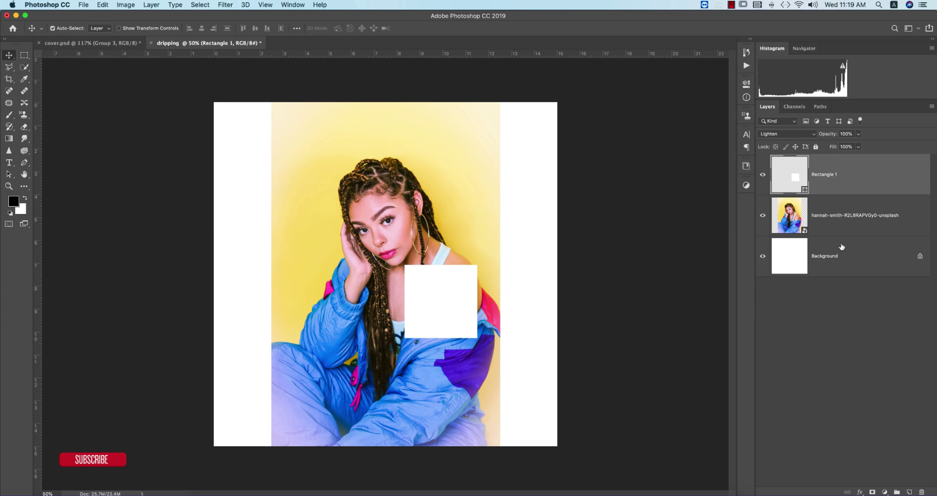
pyautogui.press('Delete')
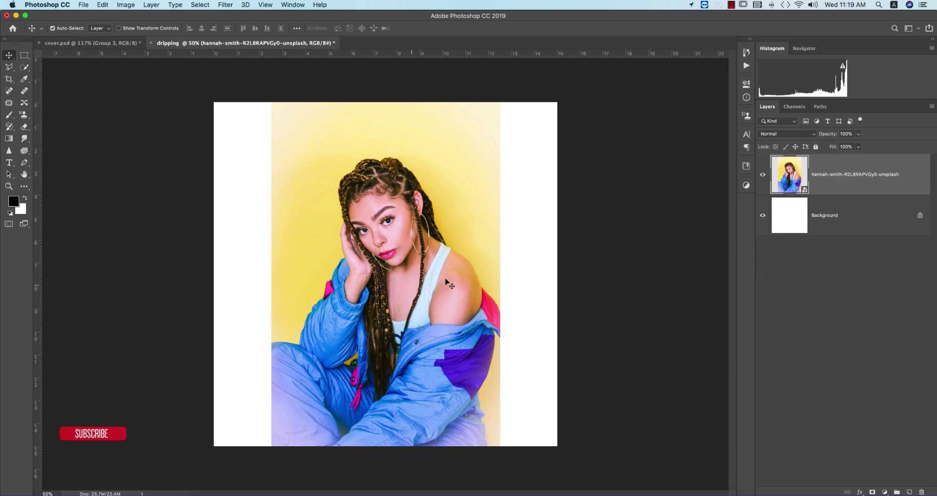
pyautogui.press('super+Tab')
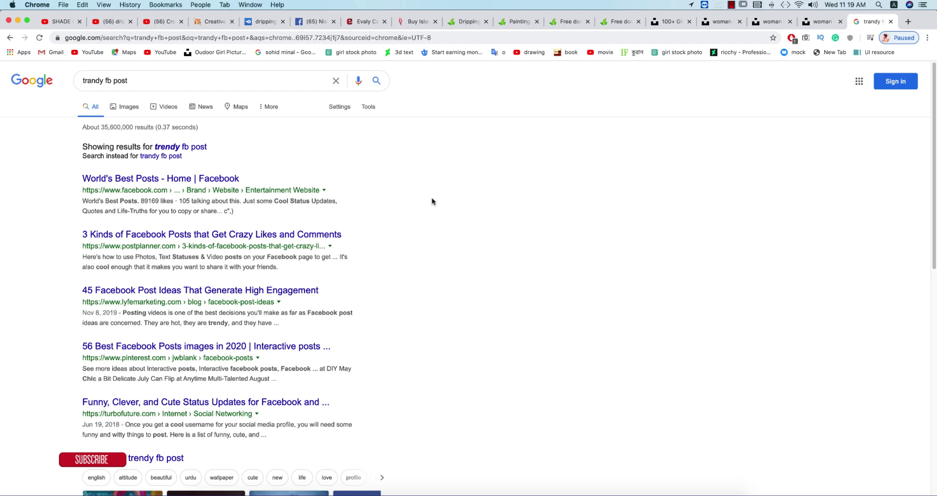
# Replace the old search tab with a new Google search for 'color drip'.
pyautogui.click(891, 22)
pyautogui.click(909, 21)
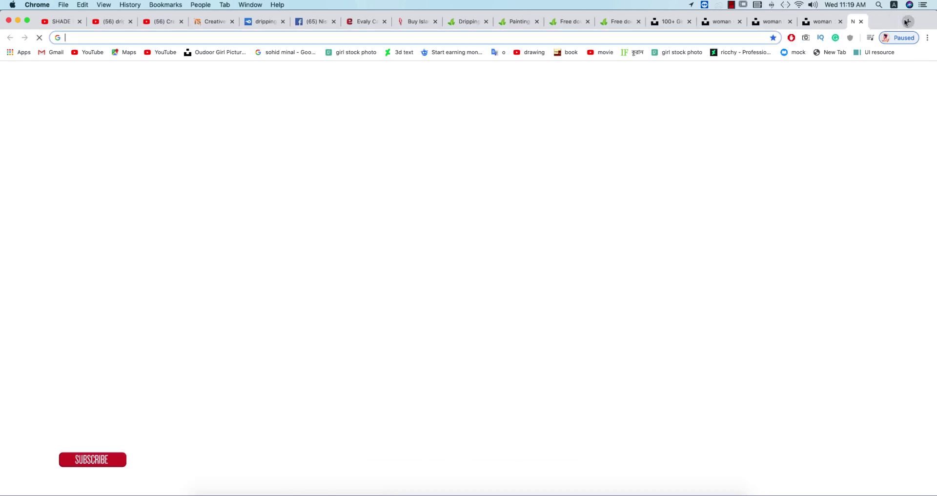
pyautogui.click(748, 36)
pyautogui.write('d')
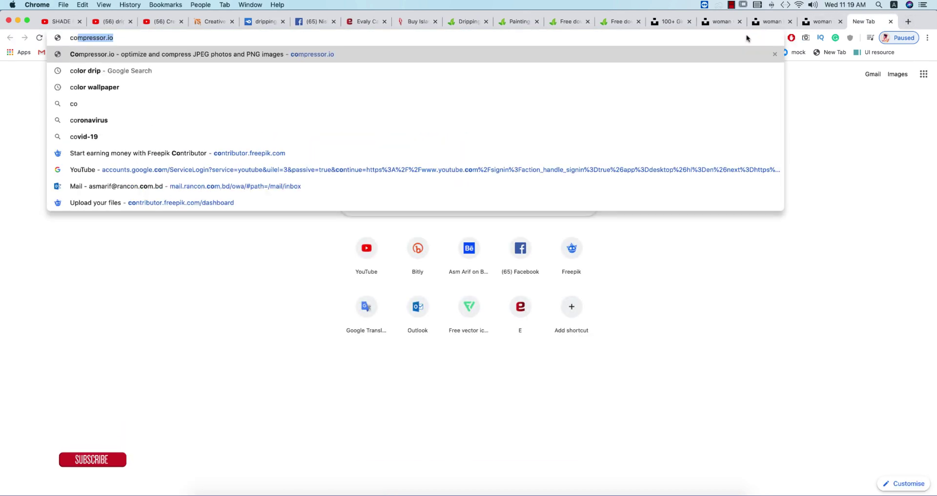
pyautogui.write('color drip')
pyautogui.press('Return')
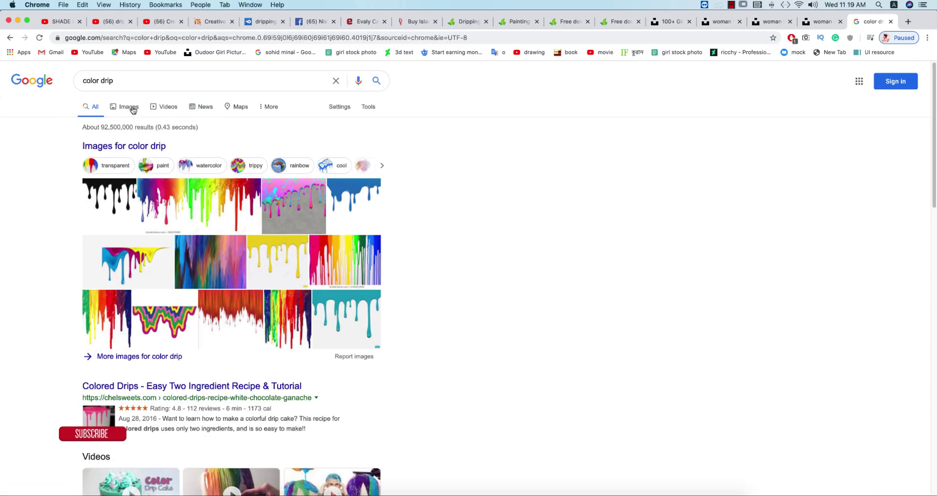
# Find the black paint-drip image in the results and open its Vecteezy page.
pyautogui.click(131, 108)
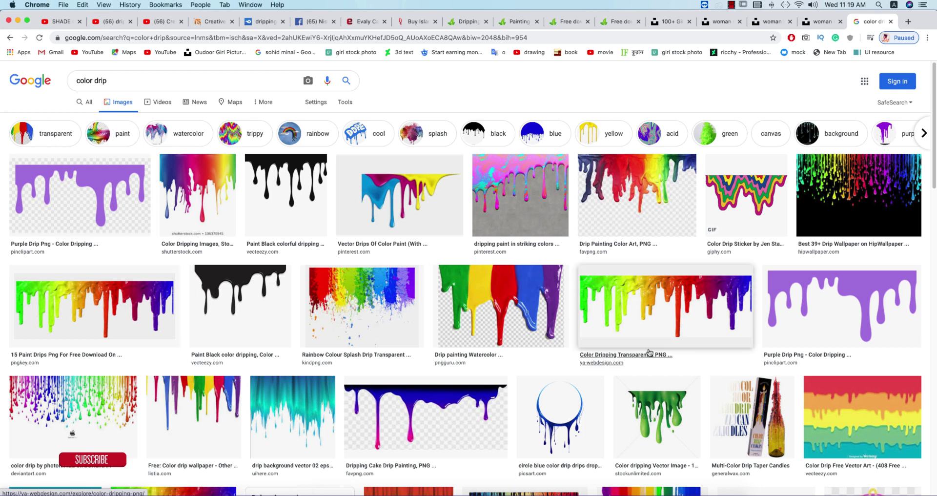
pyautogui.scroll(-9, 505, 320)
pyautogui.scroll(9, 505, 320)
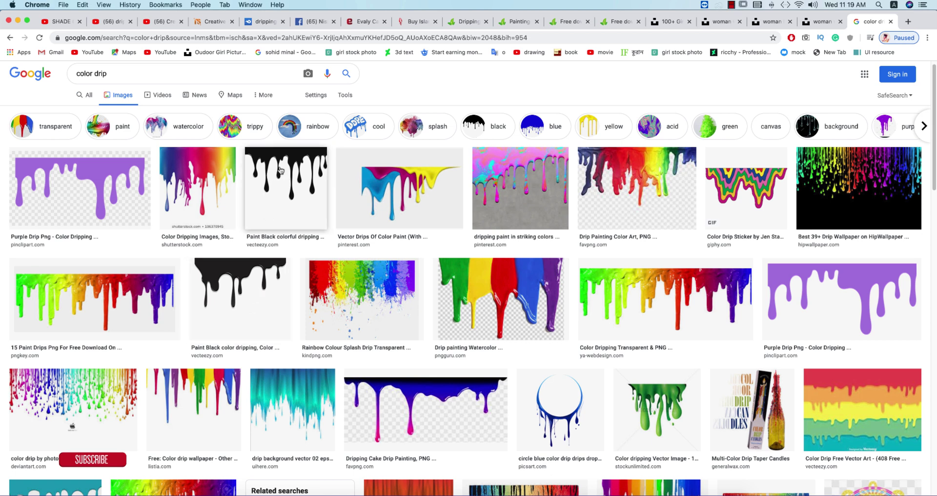
pyautogui.click(271, 183)
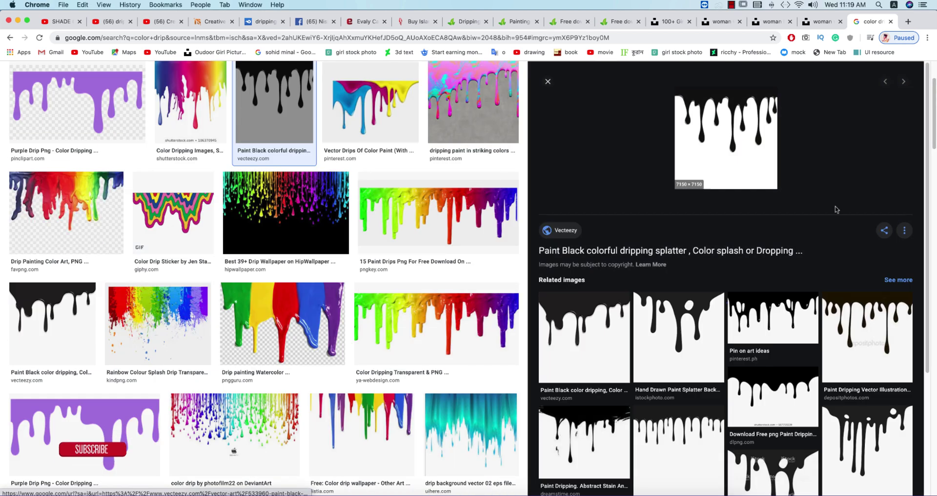
pyautogui.click(677, 252)
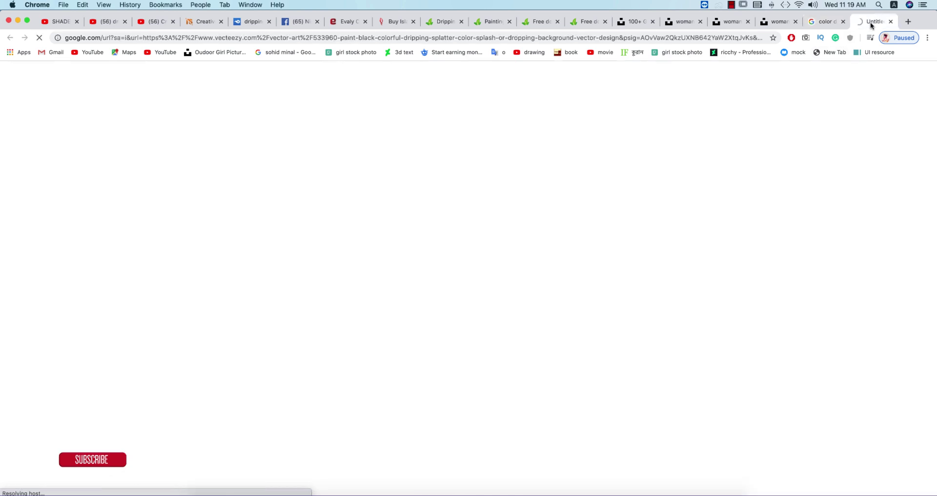
pyautogui.click(822, 24)
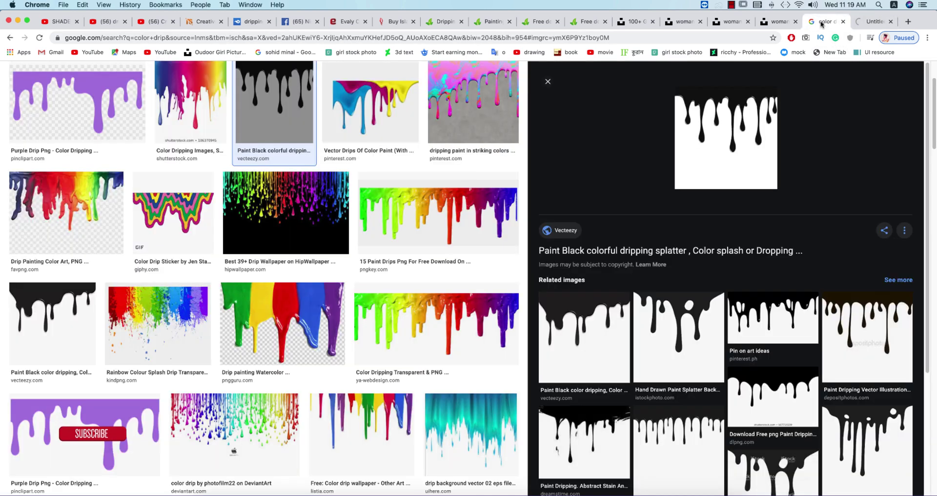
pyautogui.hotkey('ctrl', 'Tab')
# Download the drip graphic under Vecteezy's free license as COLOR013, then return to Photoshop.
pyautogui.click(746, 185)
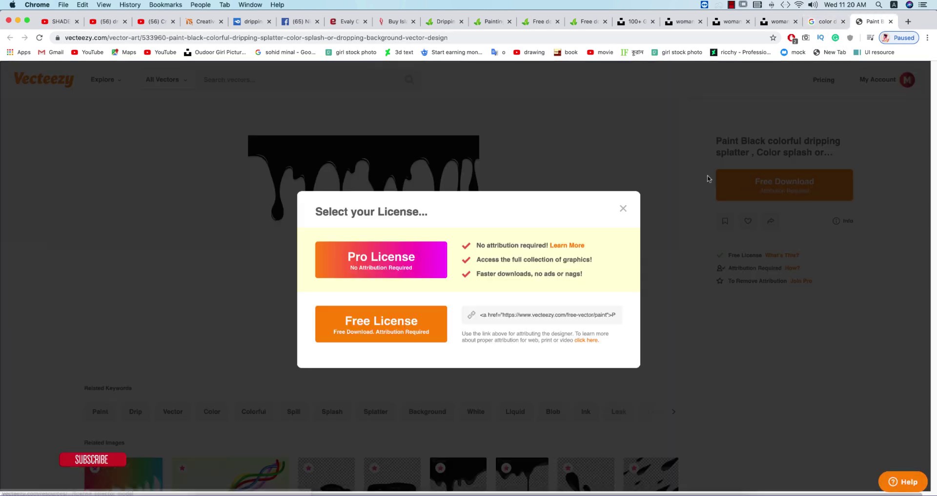
pyautogui.click(381, 324)
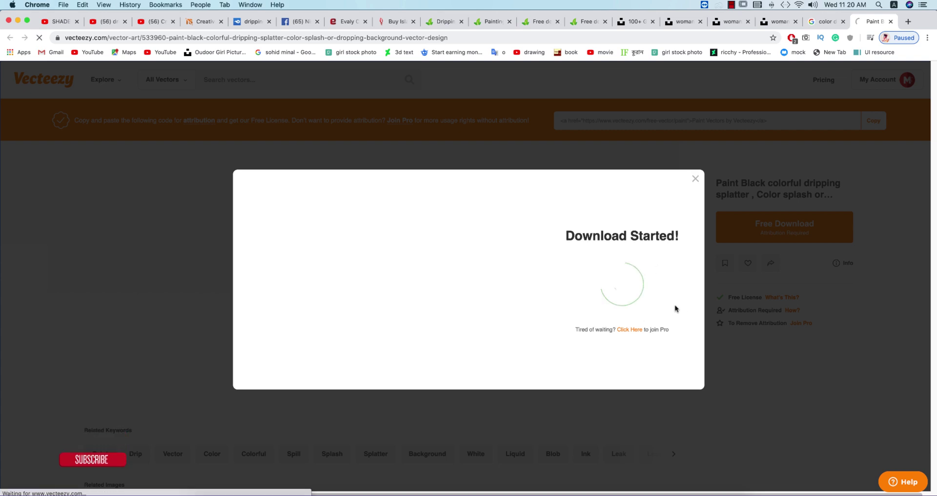
pyautogui.click(636, 438)
pyautogui.click(324, 488)
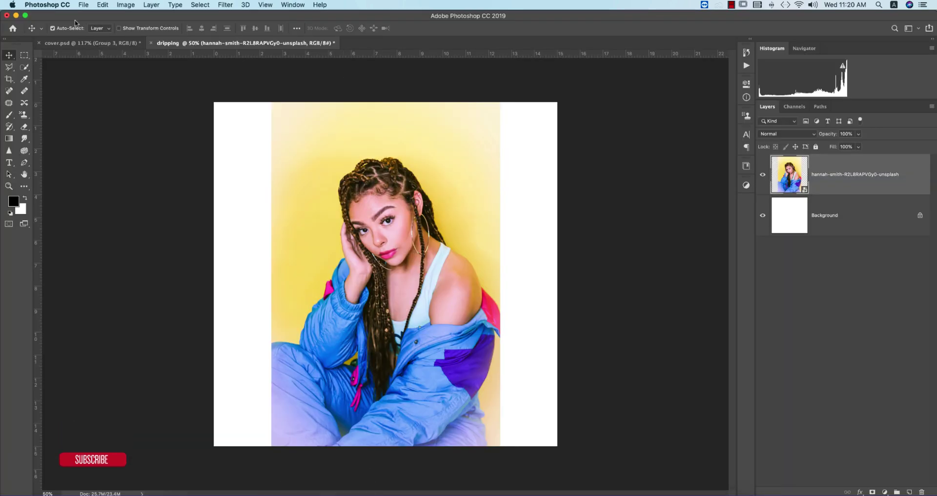
# Unzip COLOR013.zip and drag COLOR013.jpg from its folder onto the dripping canvas.
pyautogui.press('super+Tab')
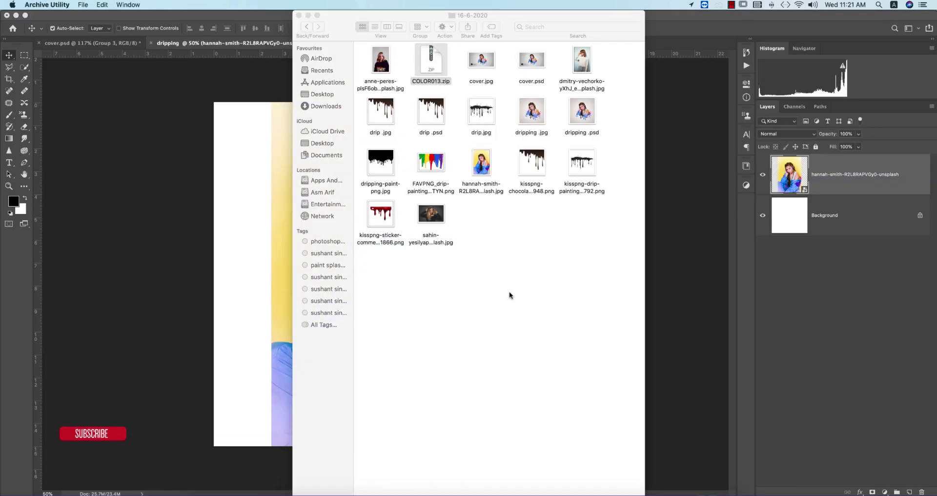
pyautogui.doubleClick(445, 74)
pyautogui.doubleClick(493, 230)
pyautogui.click(436, 58)
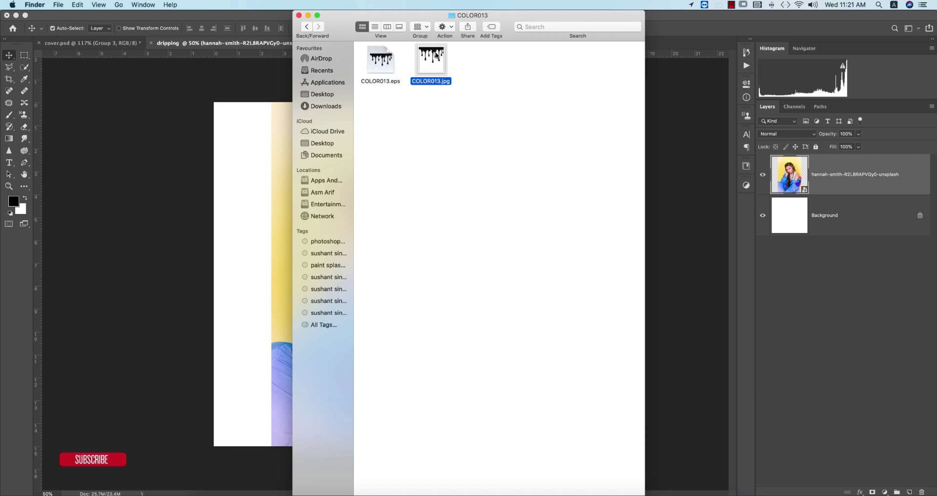
pyautogui.moveTo(438, 57); pyautogui.dragTo(274, 174)
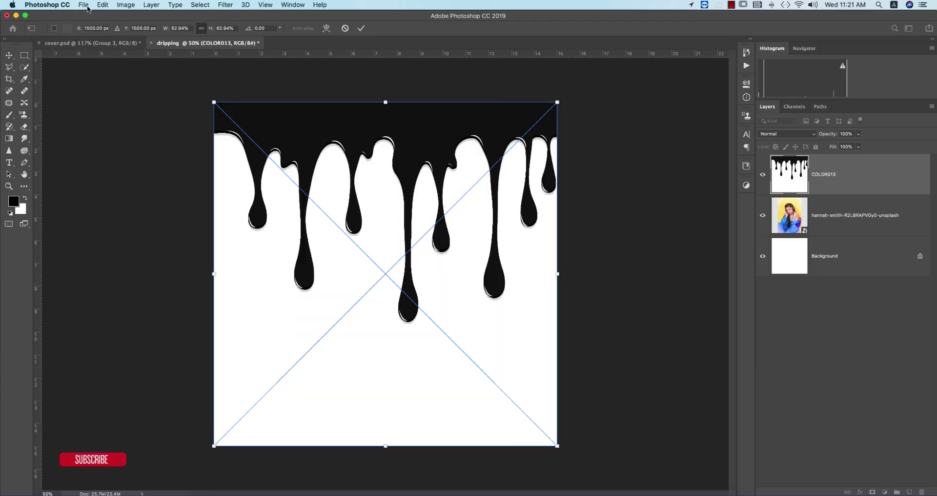
# Commit the placed COLOR013 image, set it to Lighten, and drag it down over the photo's lower half.
pyautogui.click(87, 6)
pyautogui.click(370, 73)
pyautogui.press('Return')
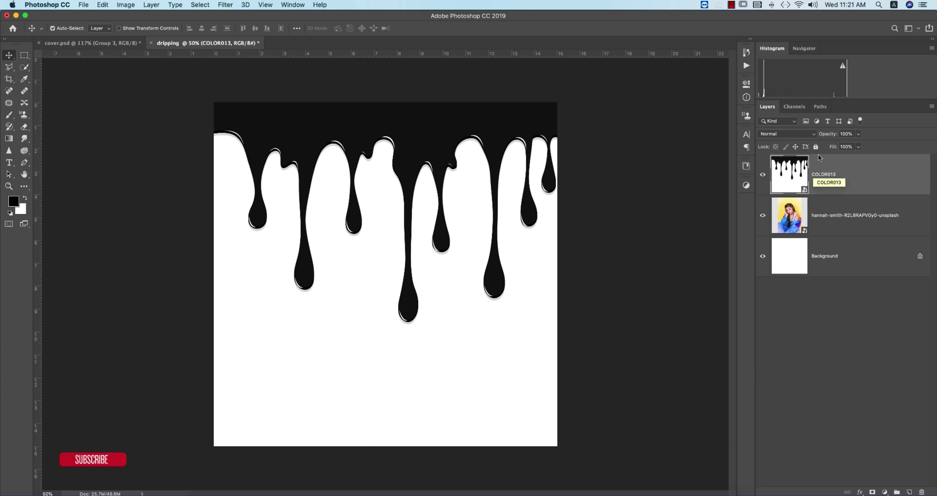
pyautogui.click(777, 134)
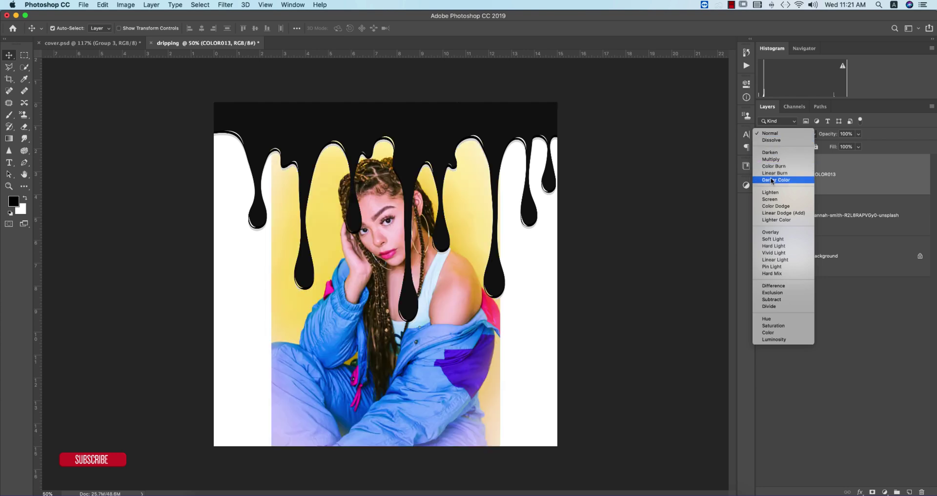
pyautogui.click(772, 192)
pyautogui.moveTo(412, 126); pyautogui.dragTo(416, 262)
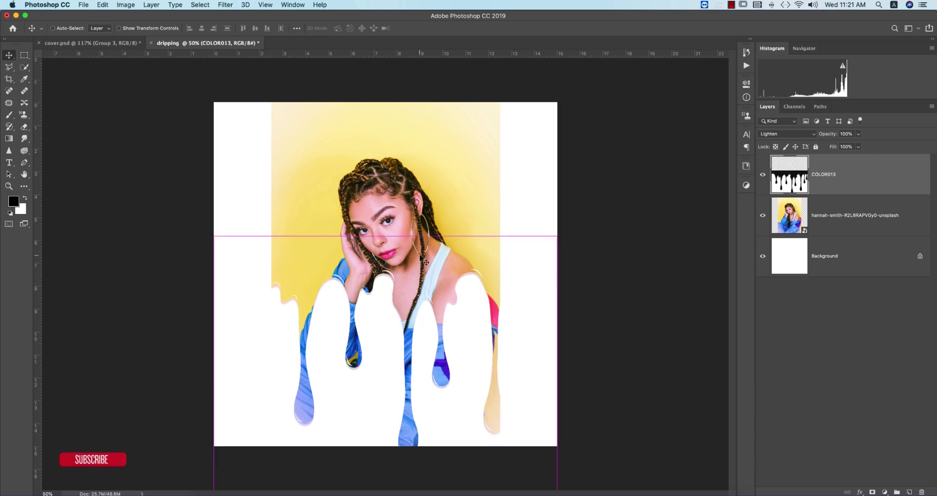
# Free-transform the drip layer, narrowing it from the left and shifting it left.
pyautogui.press('super+t')
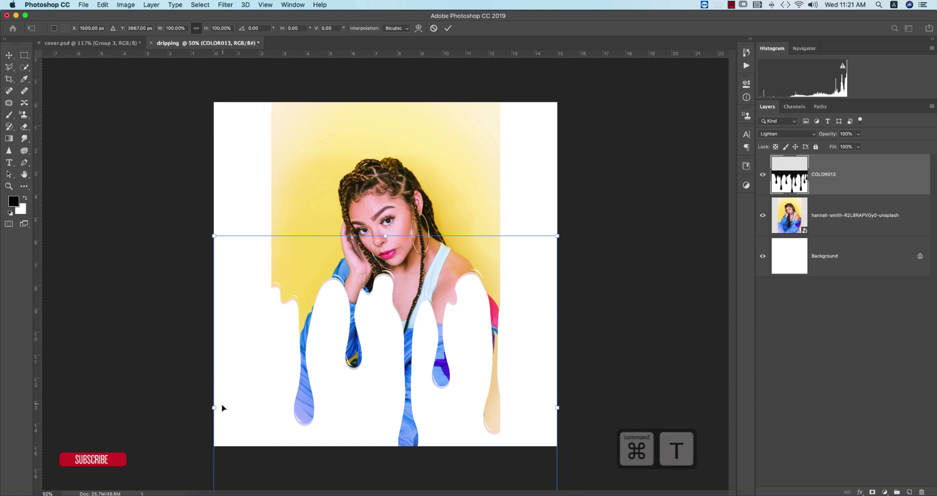
pyautogui.moveTo(213, 406); pyautogui.dragTo(288, 389)
pyautogui.moveTo(449, 394); pyautogui.dragTo(414, 384)
pyautogui.click(448, 28)
pyautogui.click(622, 180)
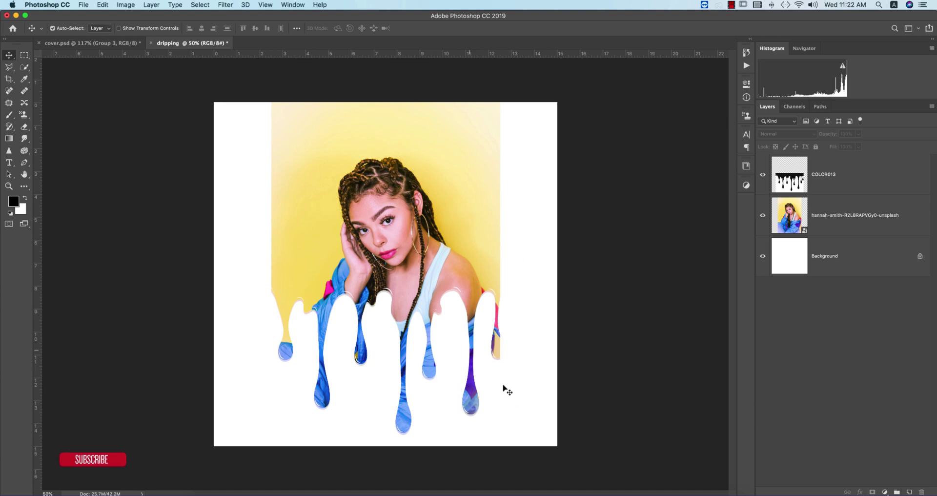
# Narrow the drips from the right to about 92.6% width, lower them ~30 px, and hide the layer.
pyautogui.click(489, 345)
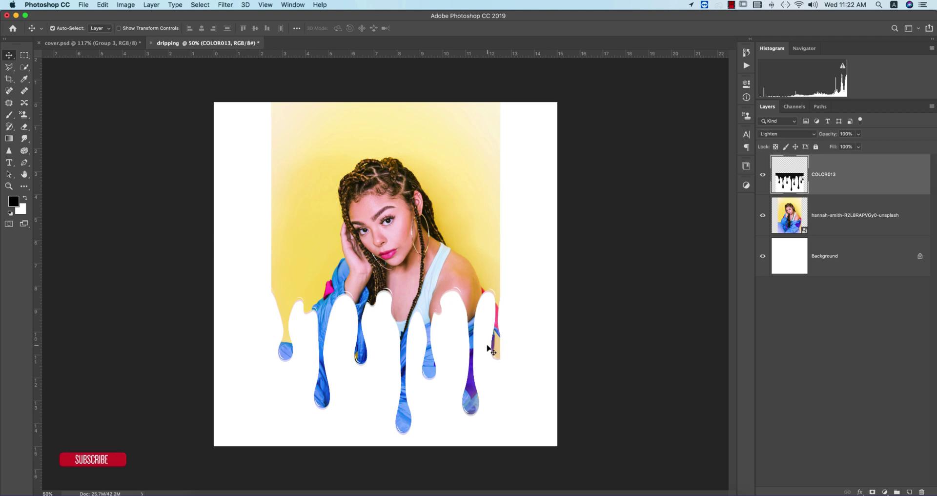
pyautogui.press('super+t')
pyautogui.moveTo(518, 395); pyautogui.dragTo(502, 394)
pyautogui.click(448, 28)
pyautogui.click(530, 177)
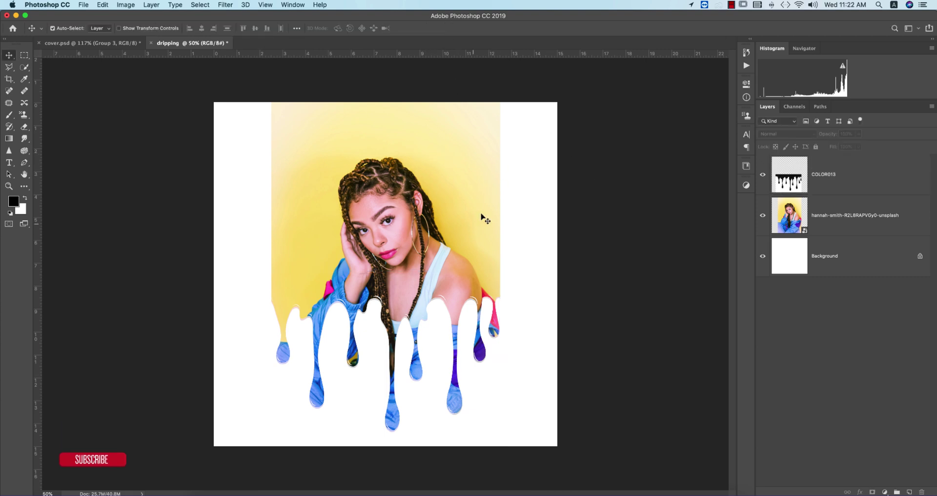
pyautogui.moveTo(469, 302); pyautogui.dragTo(470, 317)
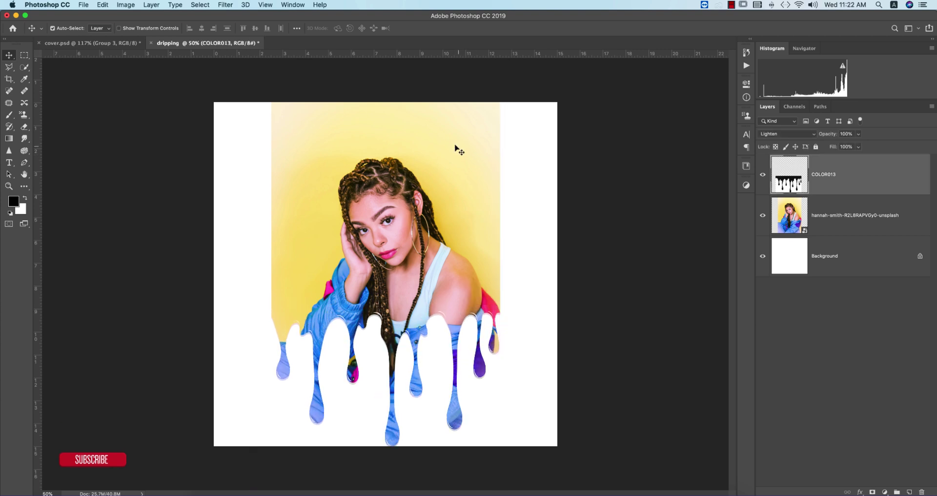
pyautogui.click(762, 175)
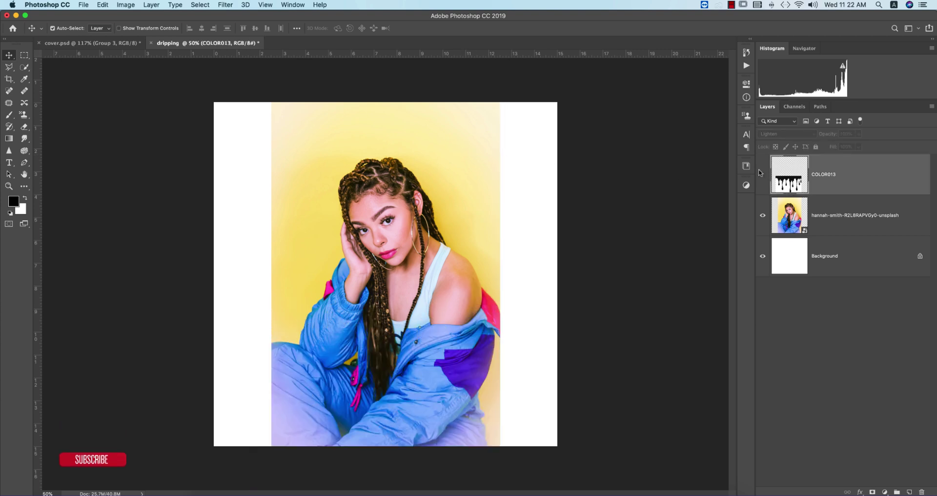
# Mask the portrait layer to isolate the woman from the yellow background, and show the COLOR013 drips again.
pyautogui.click(808, 224)
pyautogui.click(24, 66)
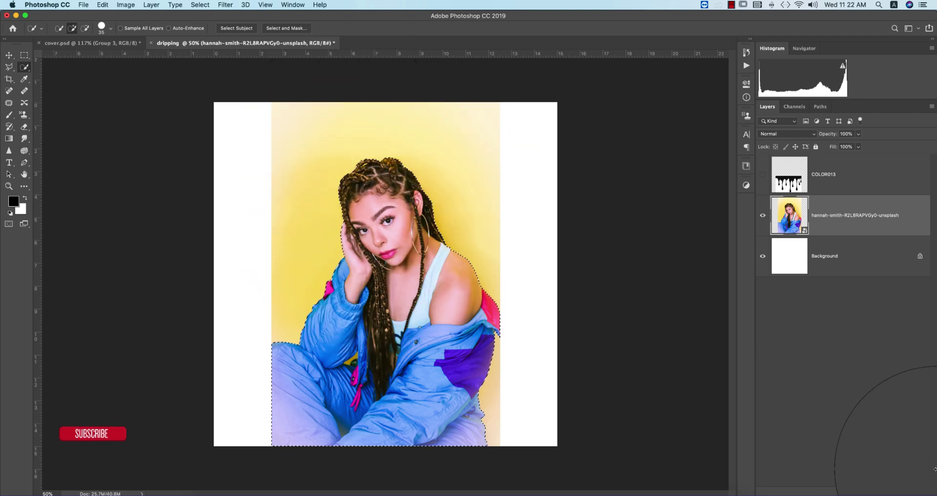
pyautogui.click(872, 491)
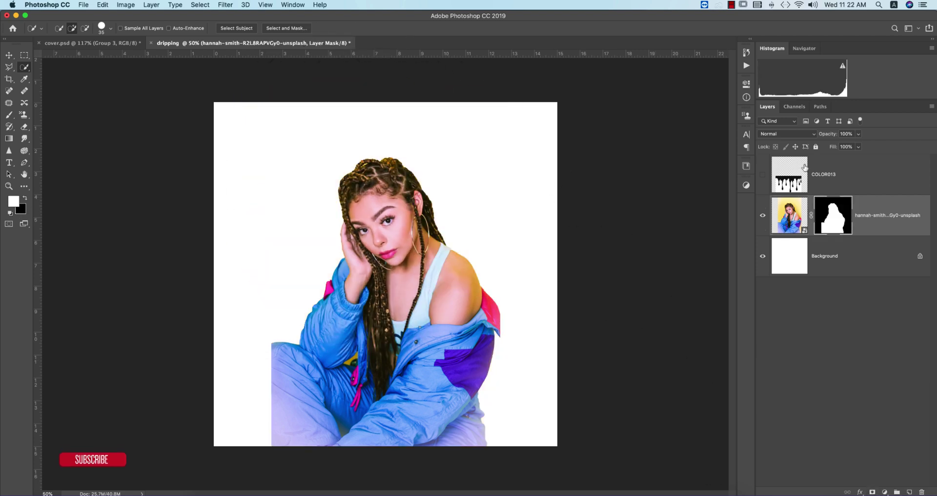
pyautogui.click(763, 174)
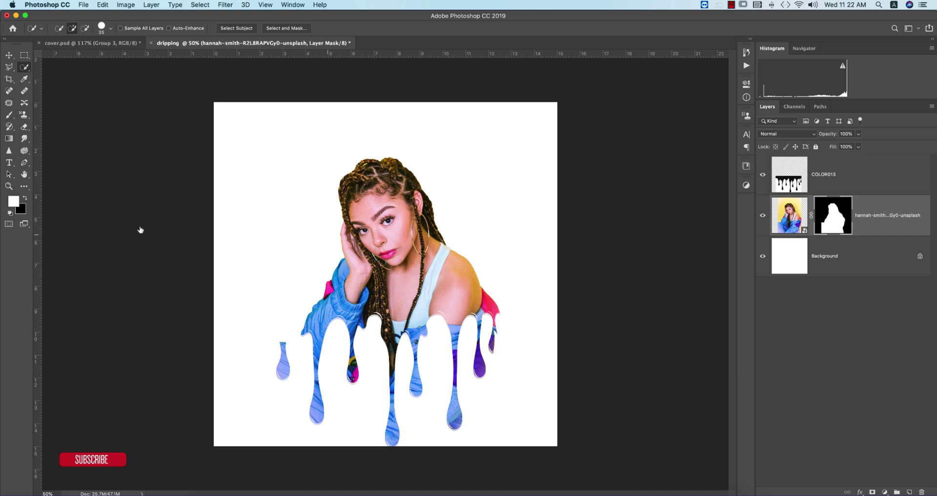
pyautogui.click(8, 57)
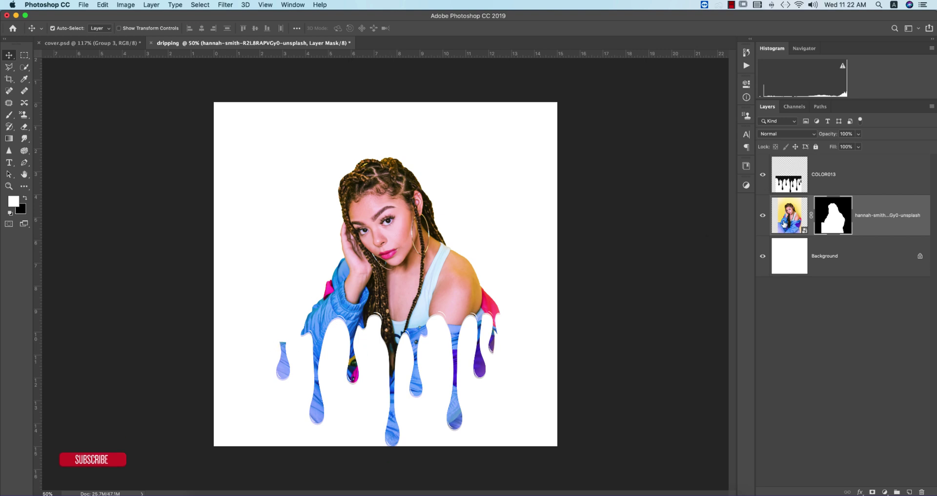
# Target the portrait's layer mask and set up the Brush with a hard round tip.
pyautogui.click(784, 224)
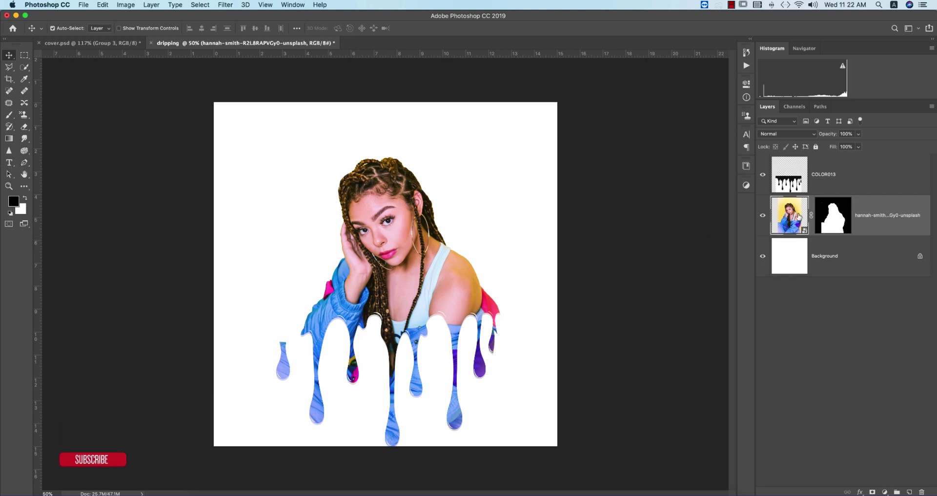
pyautogui.click(834, 214)
pyautogui.press('b')
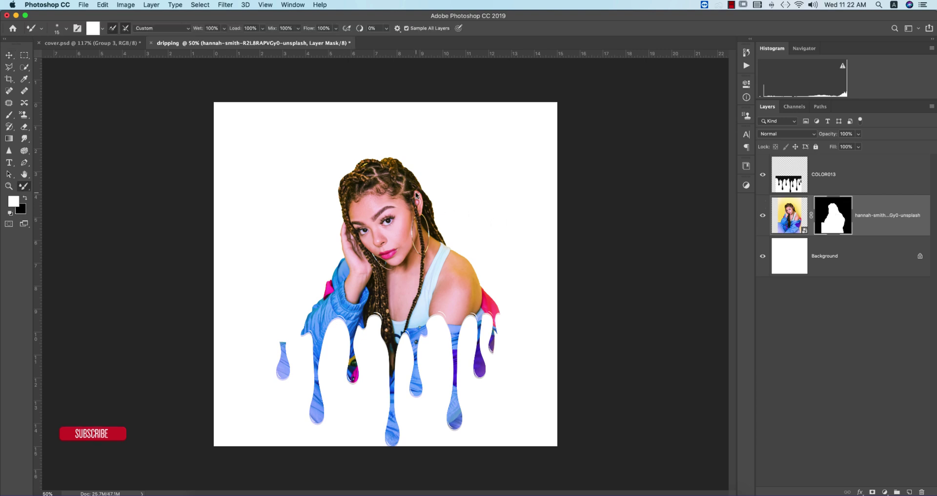
pyautogui.rightClick(422, 193)
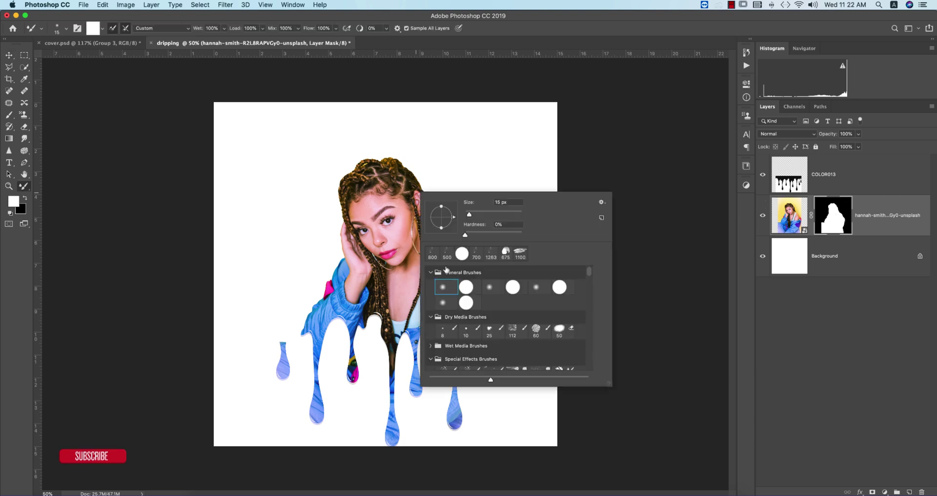
pyautogui.click(466, 288)
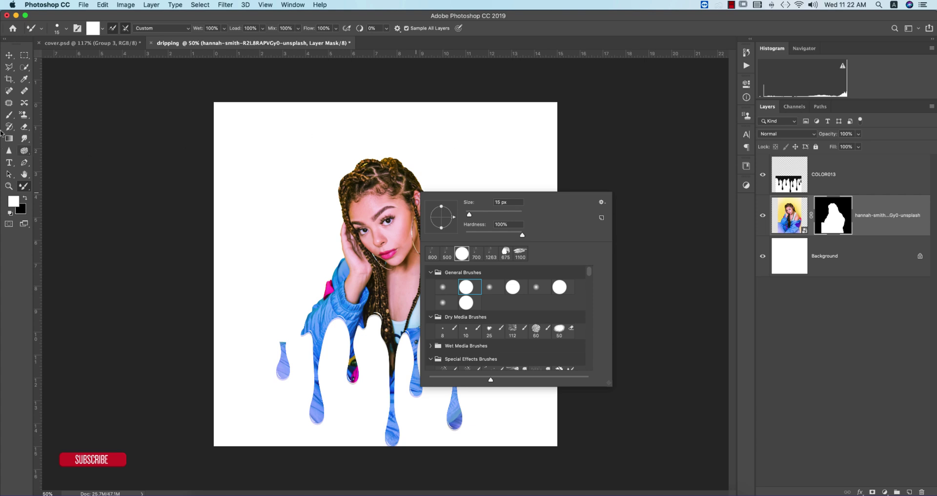
pyautogui.click(9, 116)
# Undo stray face marks, then paint black on the mask over the small left and right drips.
pyautogui.hotkey('ctrl', 'z')
pyautogui.click(23, 199)
pyautogui.moveTo(282, 342); pyautogui.dragTo(284, 383)
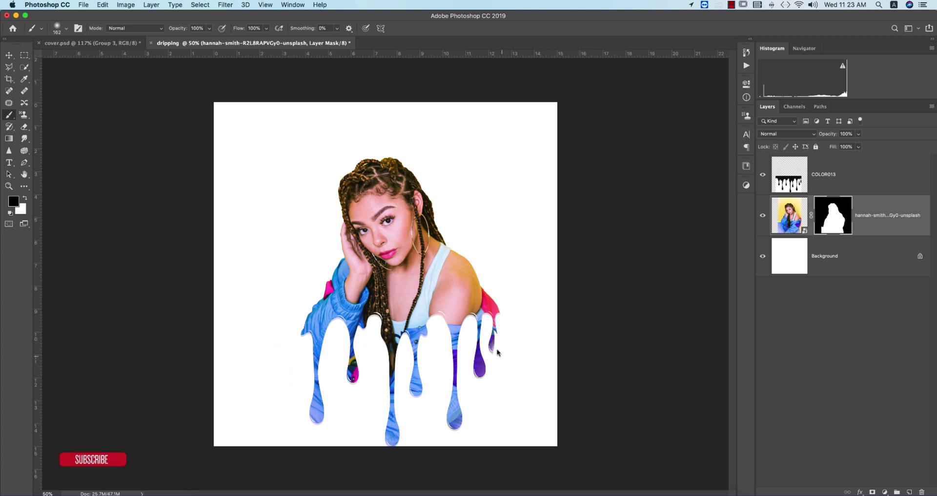
pyautogui.moveTo(500, 318); pyautogui.dragTo(496, 352)
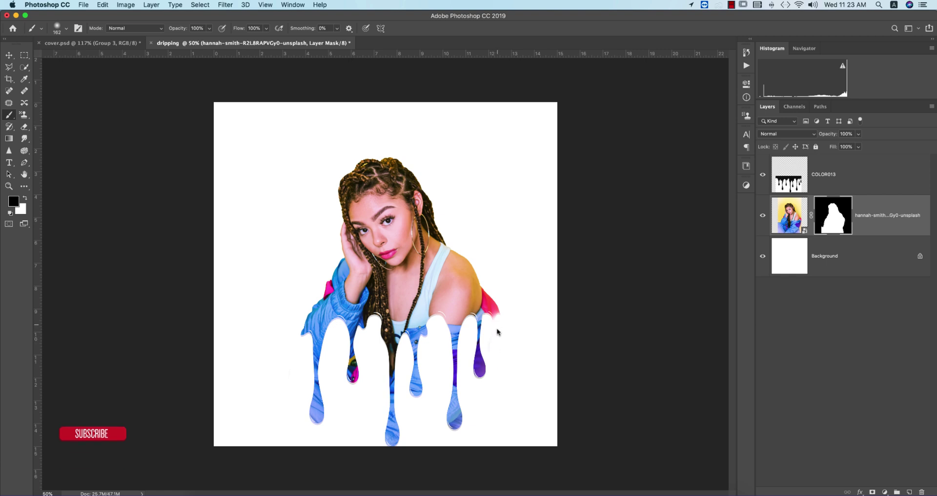
# Scale the photo and COLOR013 drip layers together to about 82%, then reposition them on the canvas.
pyautogui.click(8, 55)
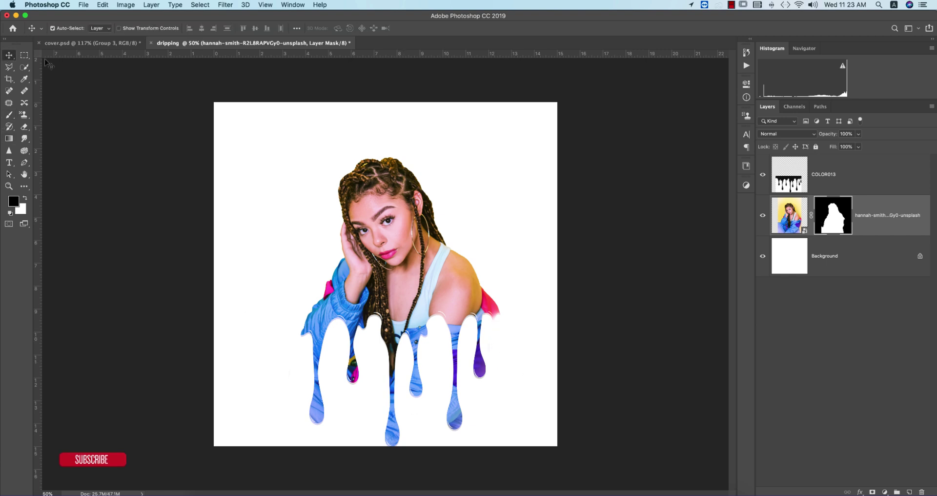
pyautogui.click(874, 175)
pyautogui.press('super+t')
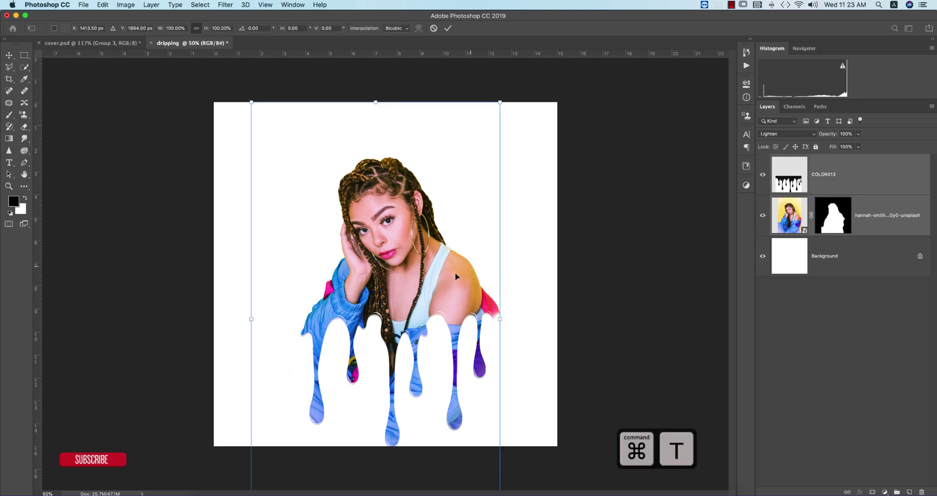
pyautogui.moveTo(377, 102); pyautogui.dragTo(375, 180)
pyautogui.moveTo(396, 326); pyautogui.dragTo(398, 262)
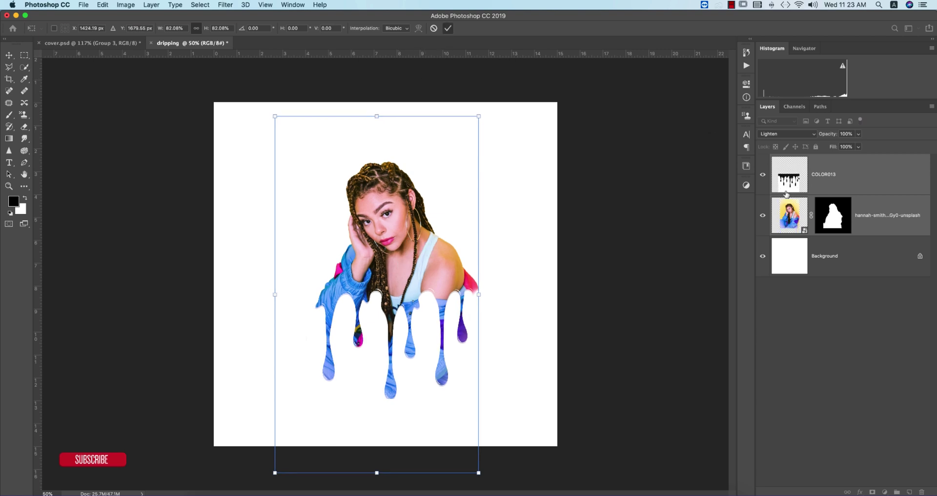
pyautogui.click(448, 28)
pyautogui.moveTo(445, 379); pyautogui.dragTo(445, 371)
pyautogui.click(610, 378)
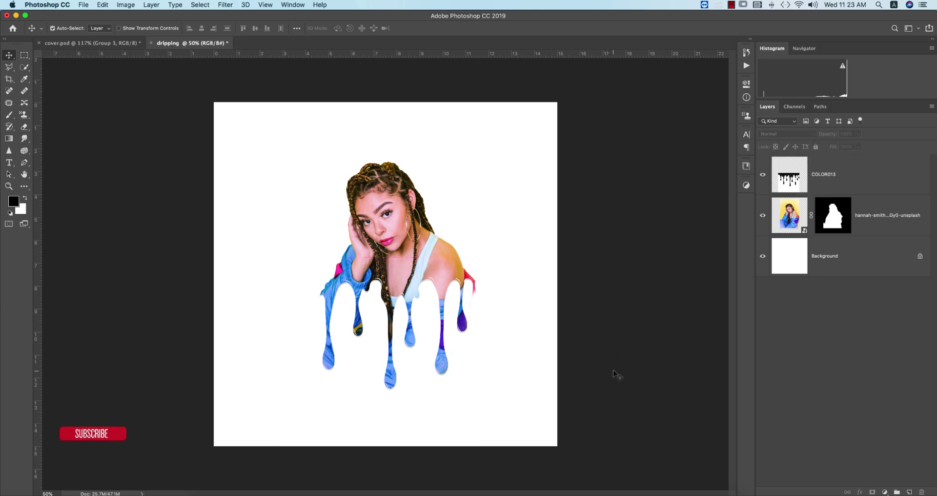
# Target the photo layer's mask with a 90 px brush and fit the document in the window.
pyautogui.click(783, 225)
pyautogui.click(9, 115)
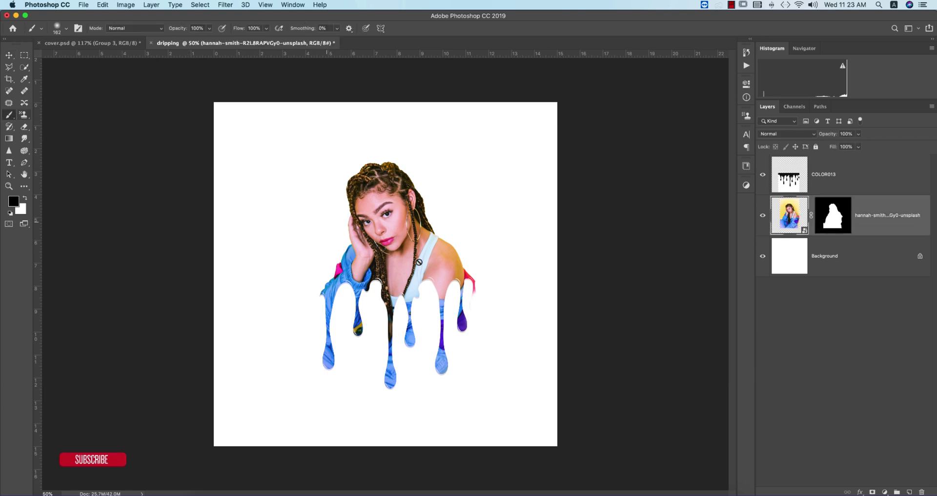
pyautogui.click(833, 215)
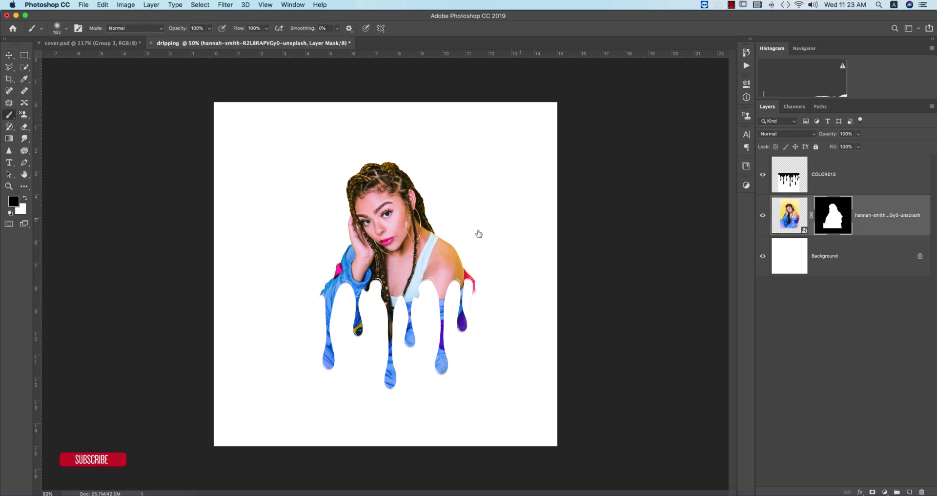
pyautogui.scroll(-5, 433, 274)
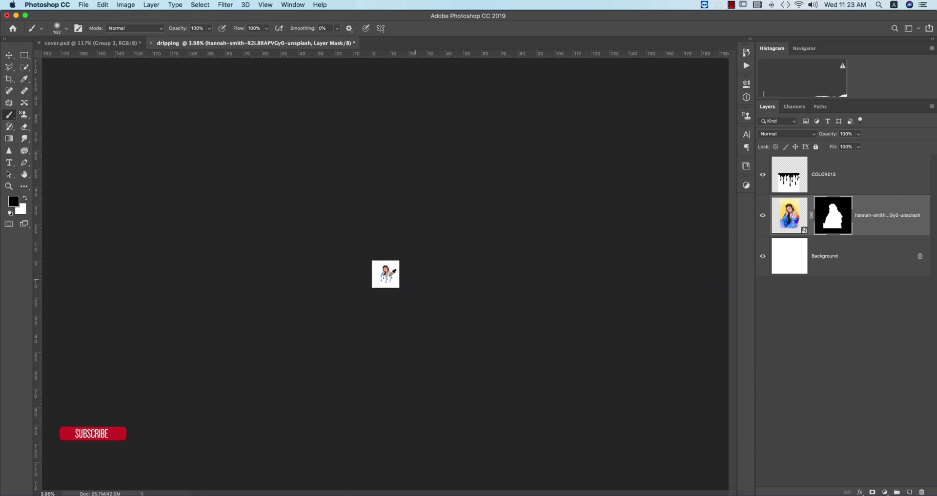
pyautogui.scroll(10, 425, 268)
pyautogui.scroll(-5, 577, 299)
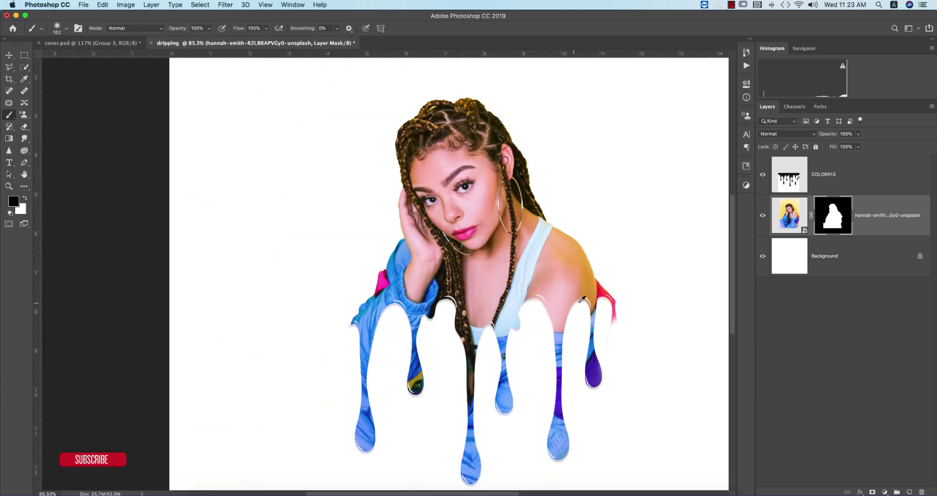
pyautogui.scroll(3, 548, 285)
pyautogui.hscroll(3, 448, 289)
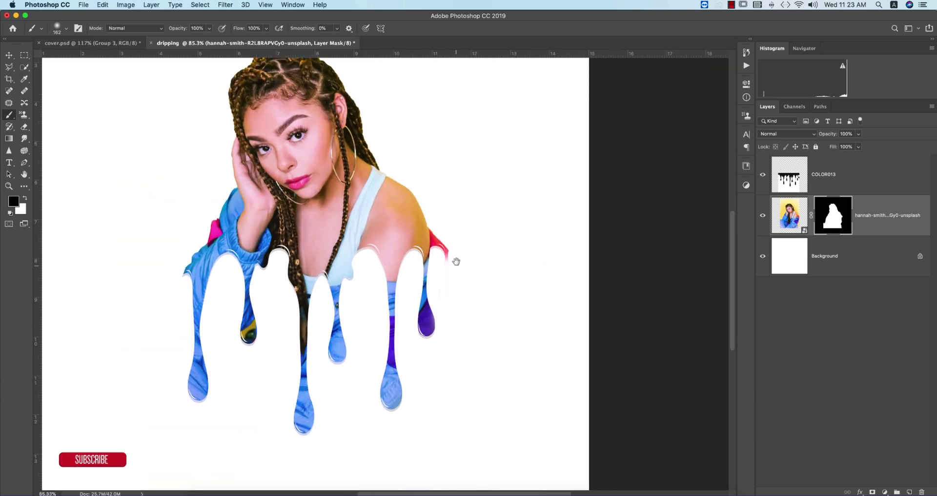
pyautogui.press('[')
pyautogui.press('[')
pyautogui.press('[')
pyautogui.press('[')
pyautogui.press('super+0')
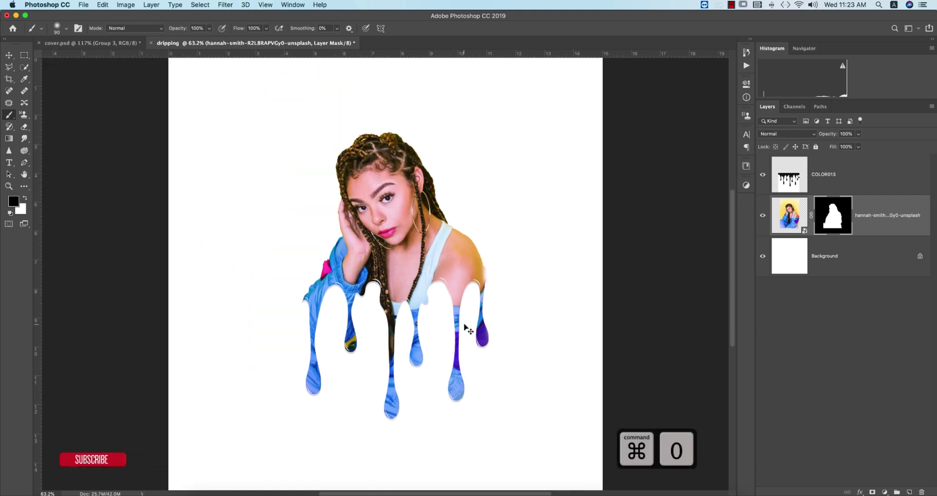
pyautogui.press('v')
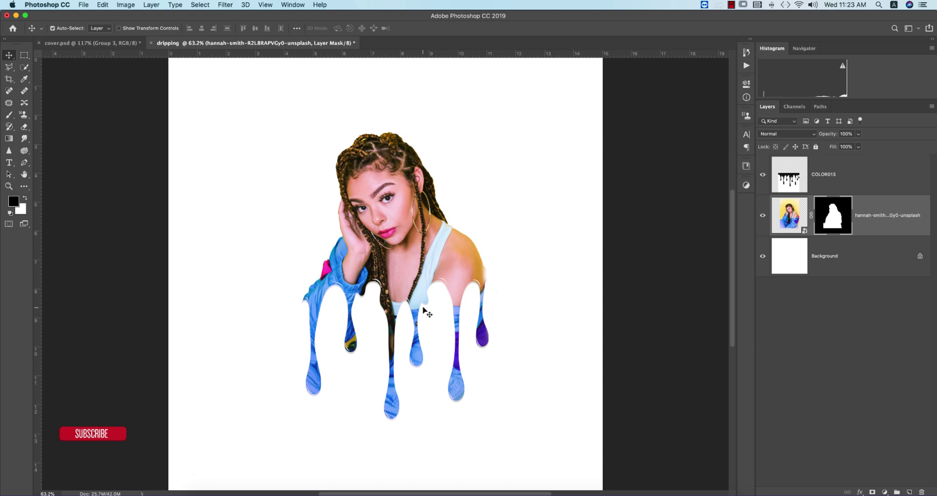
# Add a new layer above COLOR013 and choose the 800 px splatter brush preset.
pyautogui.click(892, 182)
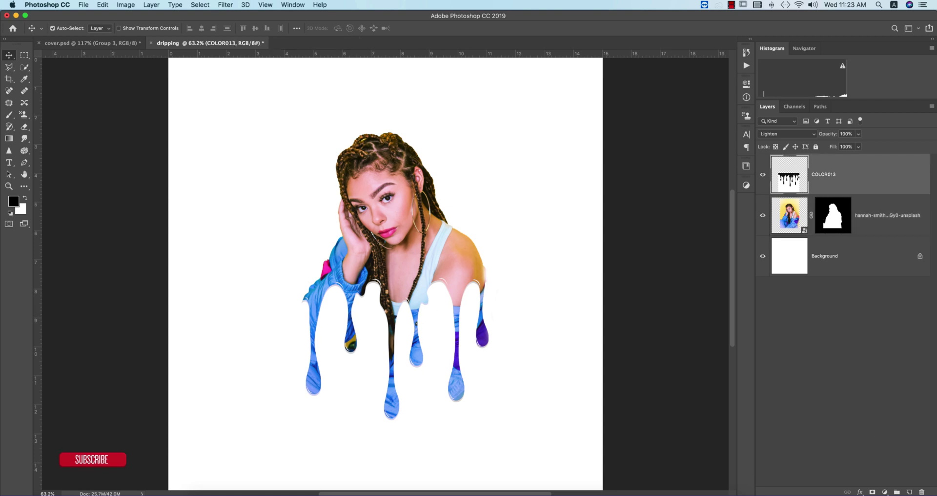
pyautogui.click(909, 492)
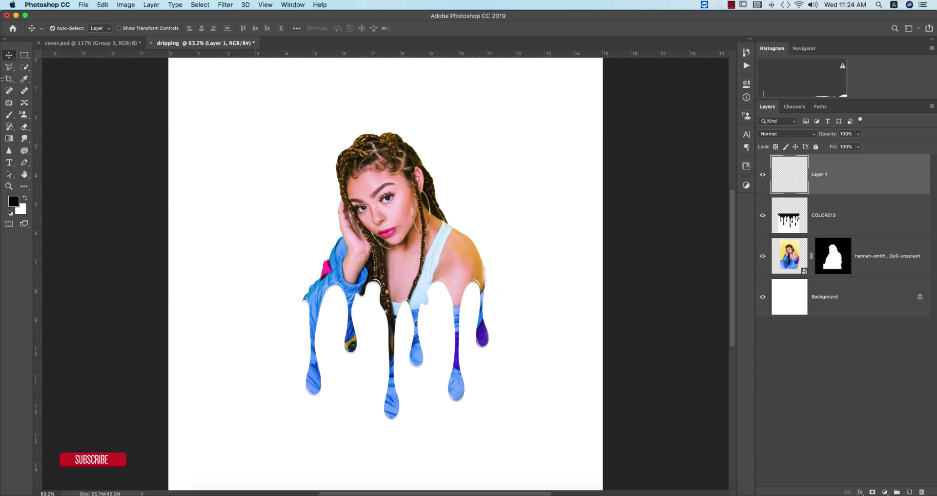
pyautogui.click(10, 115)
pyautogui.rightClick(365, 166)
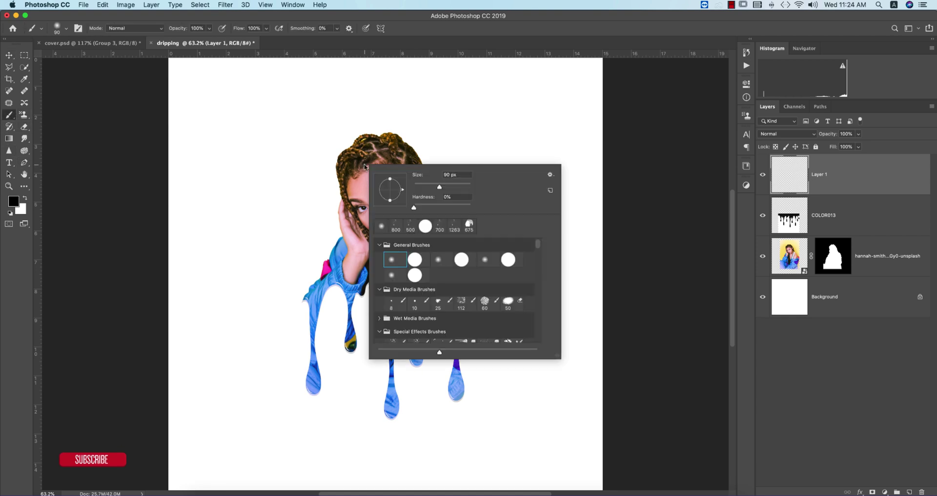
pyautogui.click(397, 228)
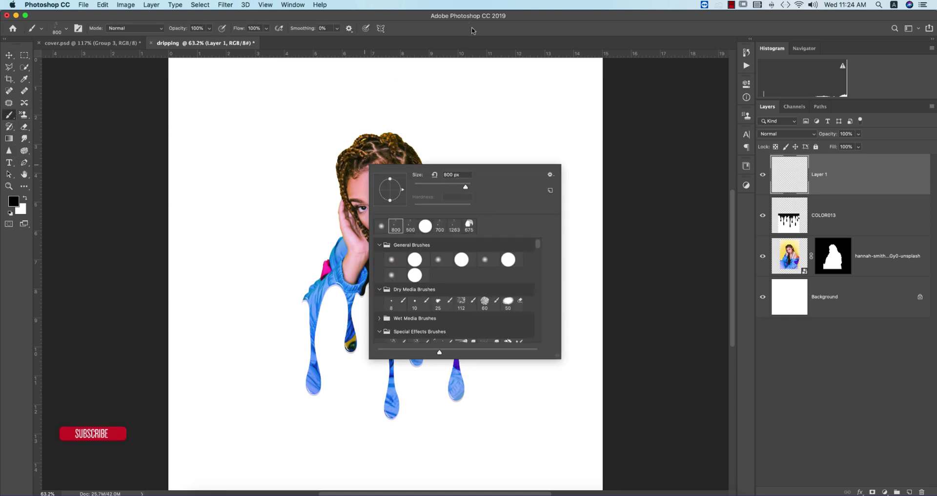
pyautogui.press('Return')
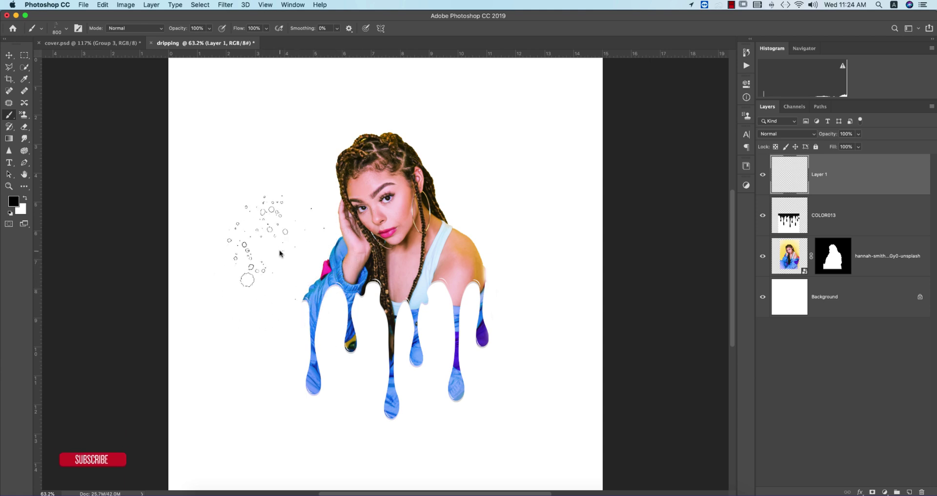
pyautogui.click(532, 170)
pyautogui.hotkey('ctrl', 'z')
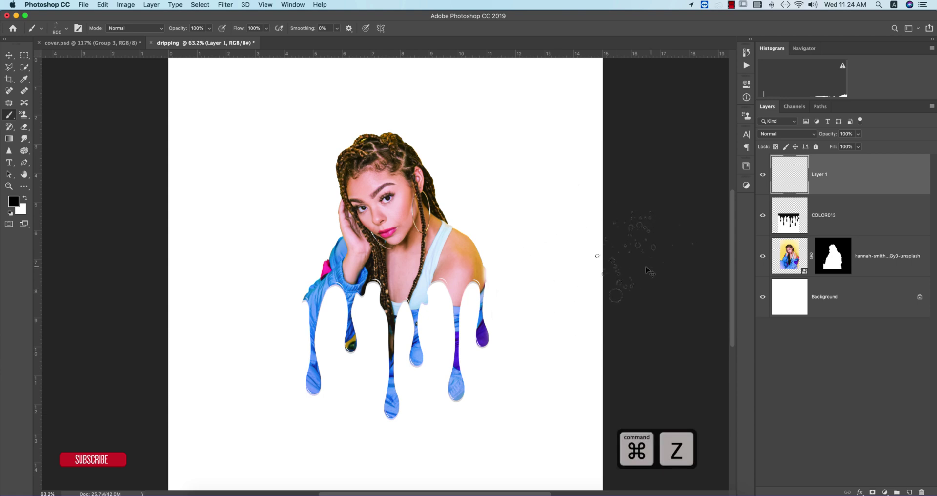
# Sample magenta from the pink sleeve and stamp three splatters left of the blue sleeve.
pyautogui.click(14, 202)
pyautogui.click(327, 266)
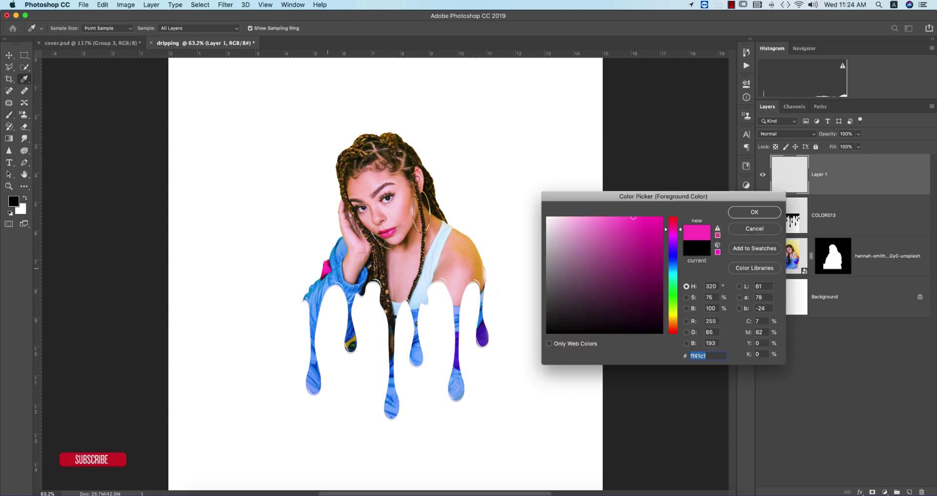
pyautogui.press('Return')
pyautogui.click(312, 293)
pyautogui.click(305, 303)
pyautogui.click(303, 278)
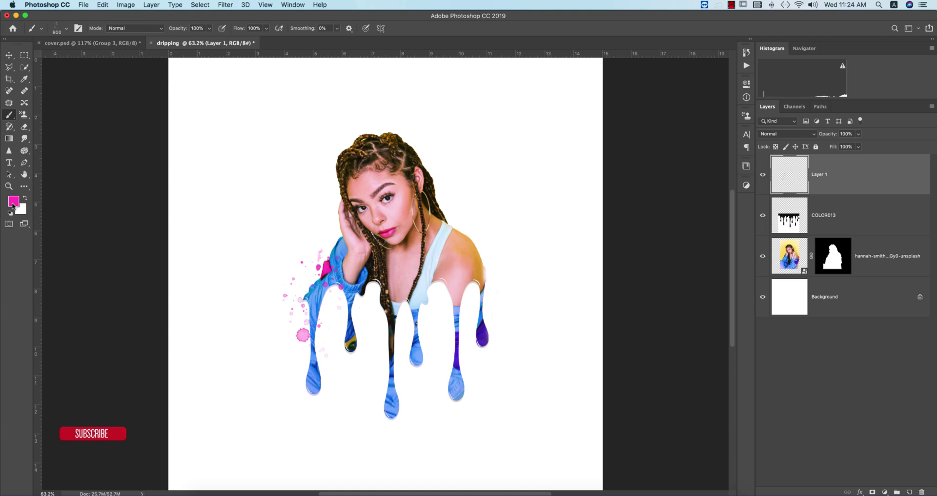
# Sample light blue from the blue sleeve and stamp five splatters left of the figure.
pyautogui.click(13, 201)
pyautogui.click(315, 294)
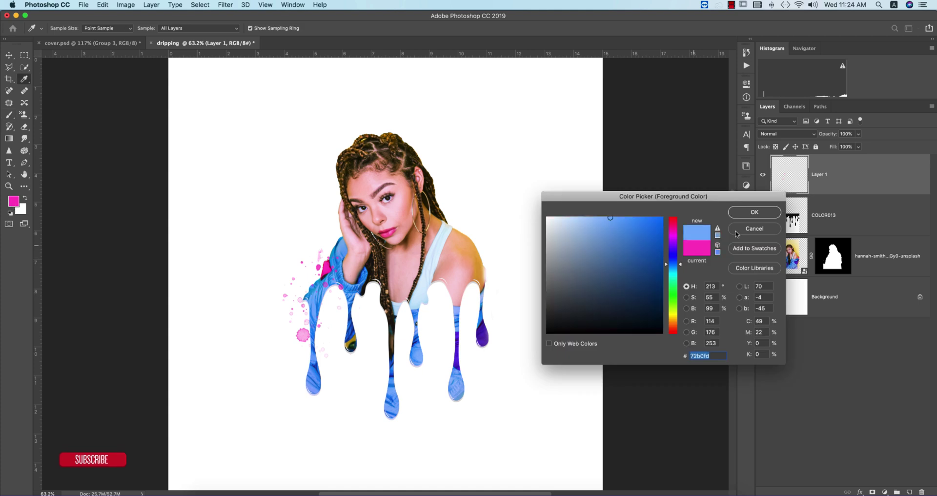
pyautogui.click(755, 211)
pyautogui.click(311, 275)
pyautogui.click(288, 342)
pyautogui.click(326, 225)
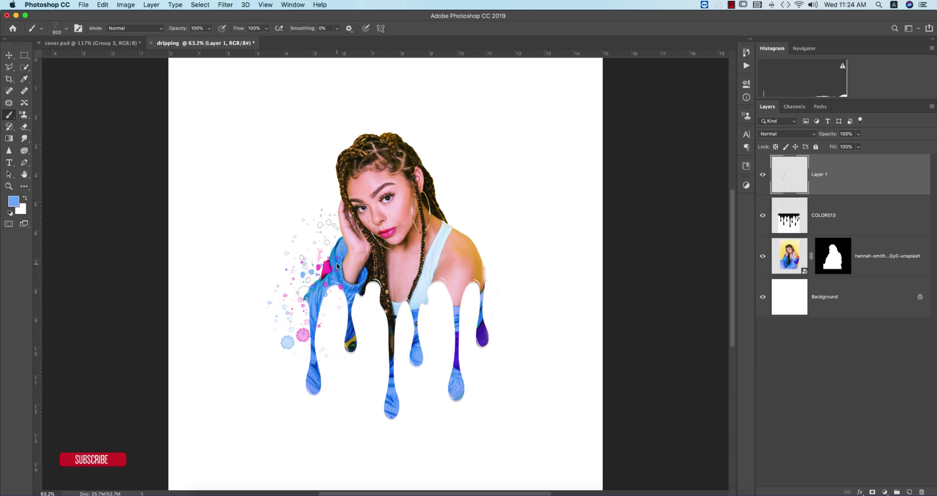
pyautogui.rightClick(310, 231)
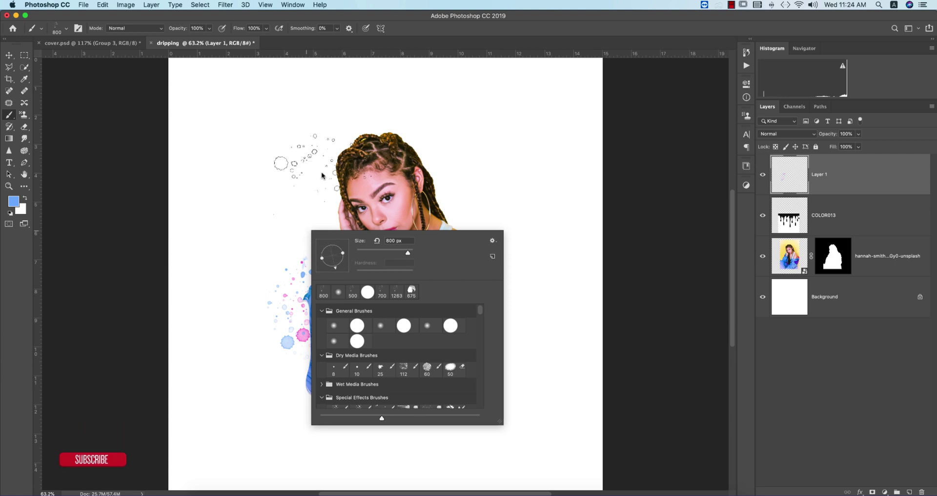
pyautogui.click(467, 63)
pyautogui.click(332, 300)
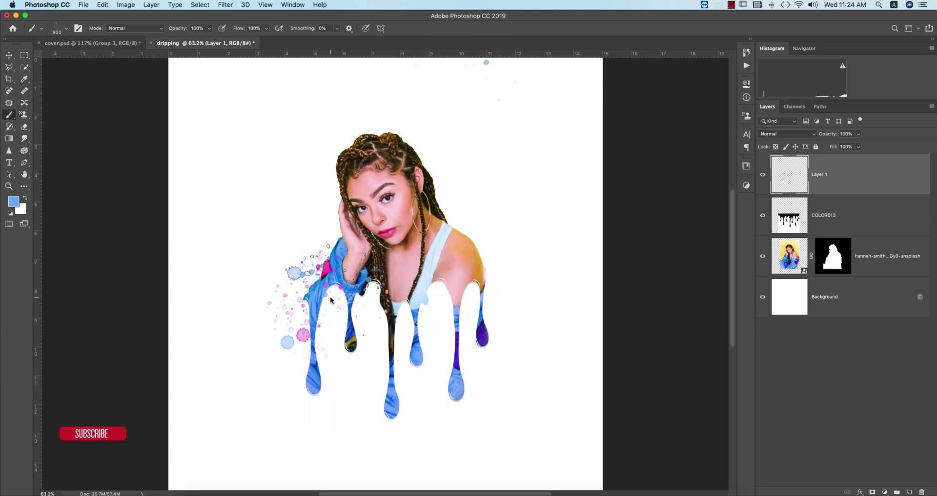
pyautogui.click(316, 370)
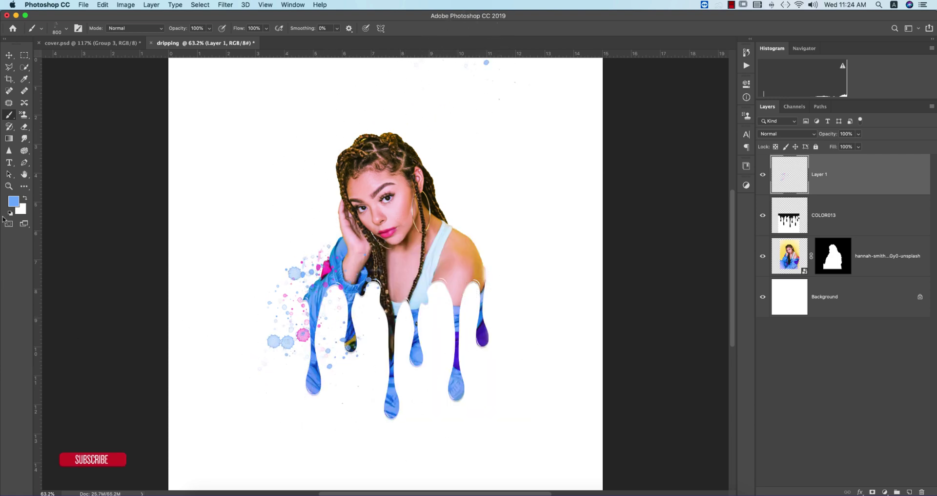
# Sample orange from the figure and stamp orange splatters by her neck on a new layer above Background.
pyautogui.click(13, 201)
pyautogui.click(477, 243)
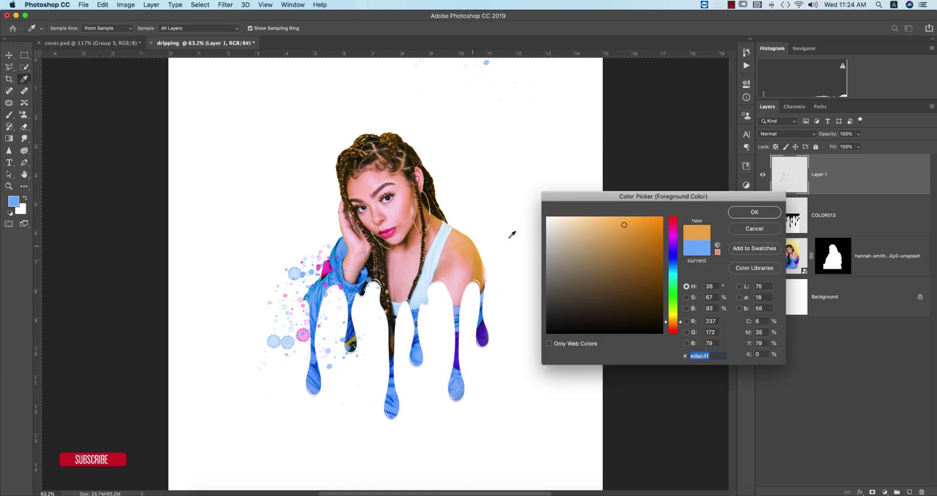
pyautogui.click(743, 213)
pyautogui.click(869, 298)
pyautogui.click(910, 492)
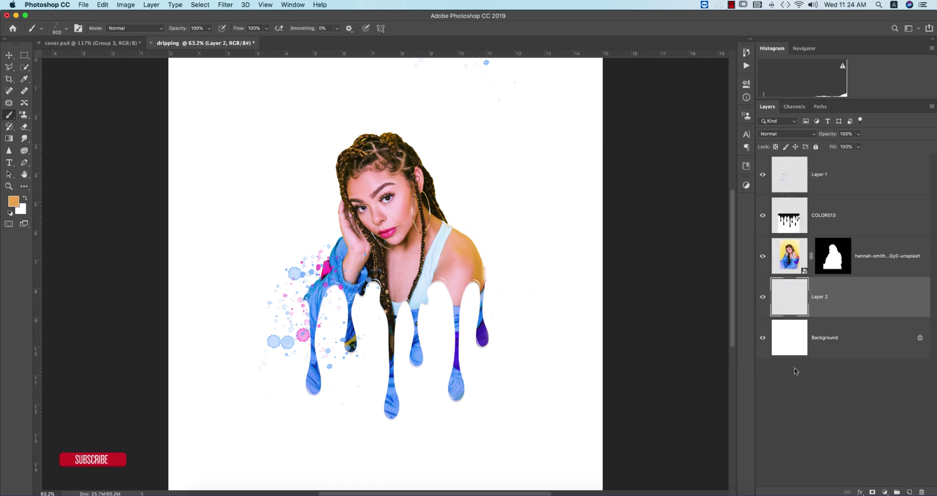
pyautogui.click(446, 309)
pyautogui.click(443, 264)
# Add a Gradient Fill layer above Layer 1.
pyautogui.click(9, 54)
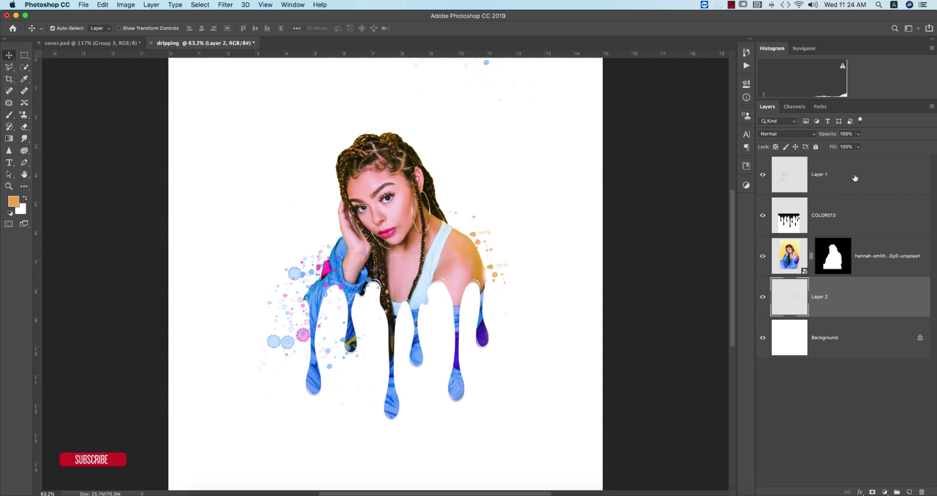
pyautogui.click(849, 182)
pyautogui.click(884, 492)
pyautogui.click(881, 325)
# Set the Gradient Fill to Neutral Density, Radial, Reverse, angle 0 and scale 150.
pyautogui.click(601, 185)
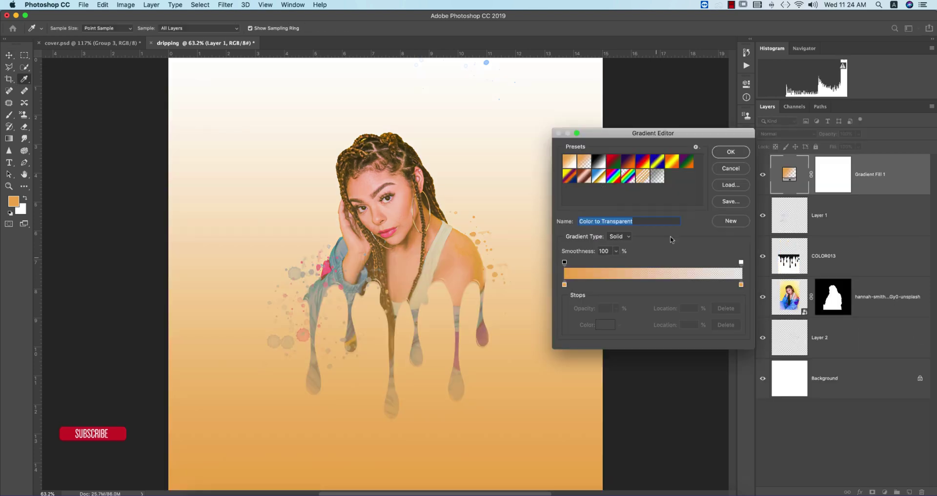
pyautogui.click(657, 176)
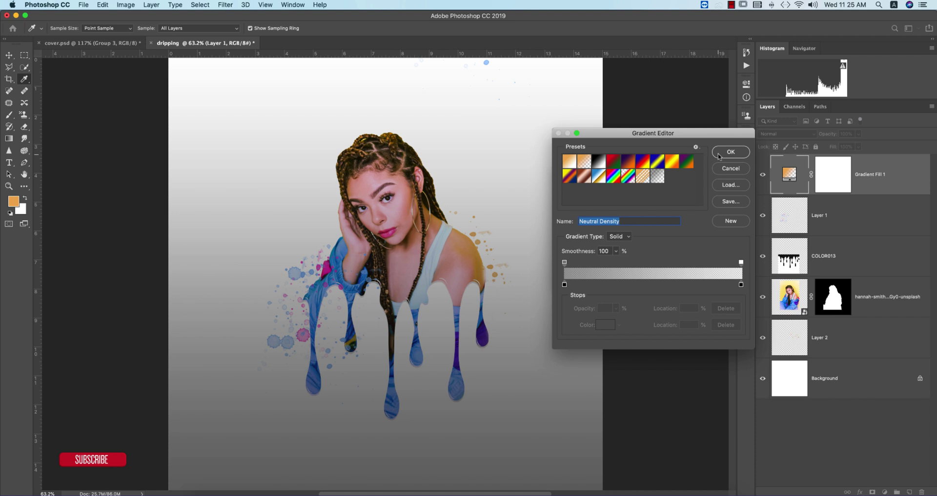
pyautogui.click(719, 156)
pyautogui.click(610, 202)
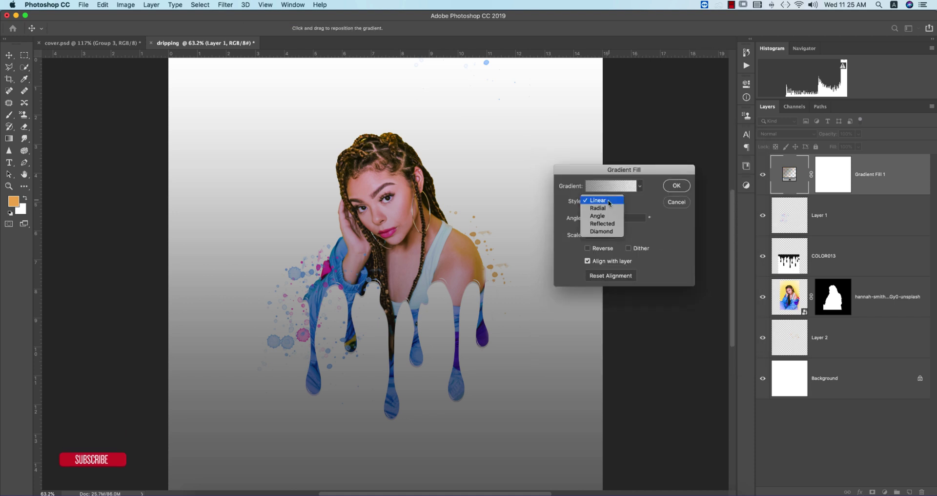
pyautogui.click(598, 208)
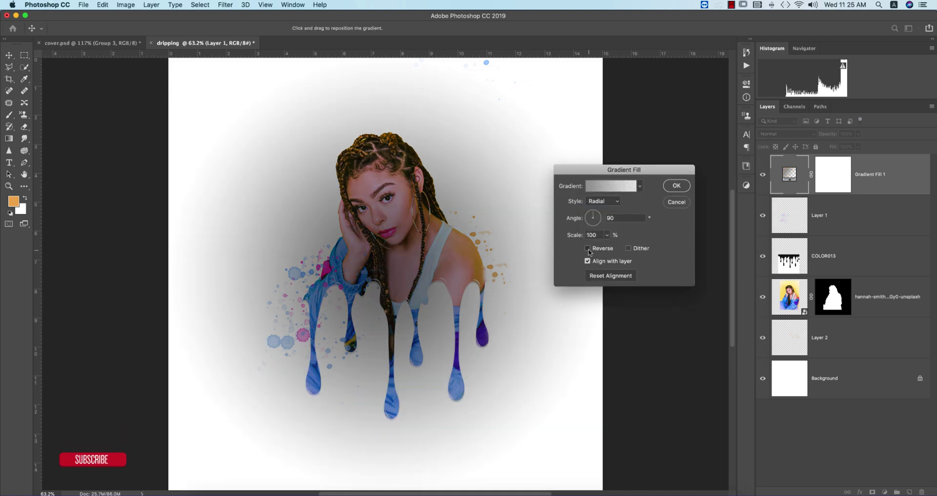
pyautogui.click(588, 249)
pyautogui.doubleClick(624, 218)
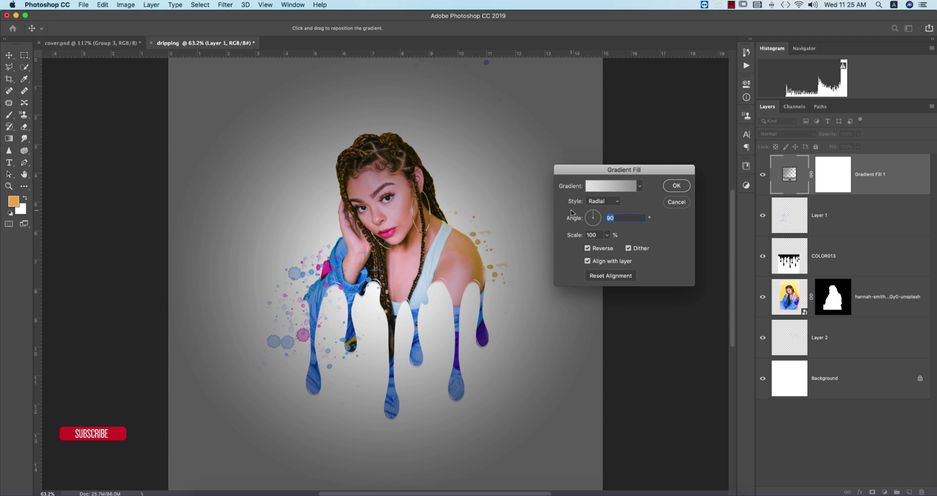
pyautogui.write('0')
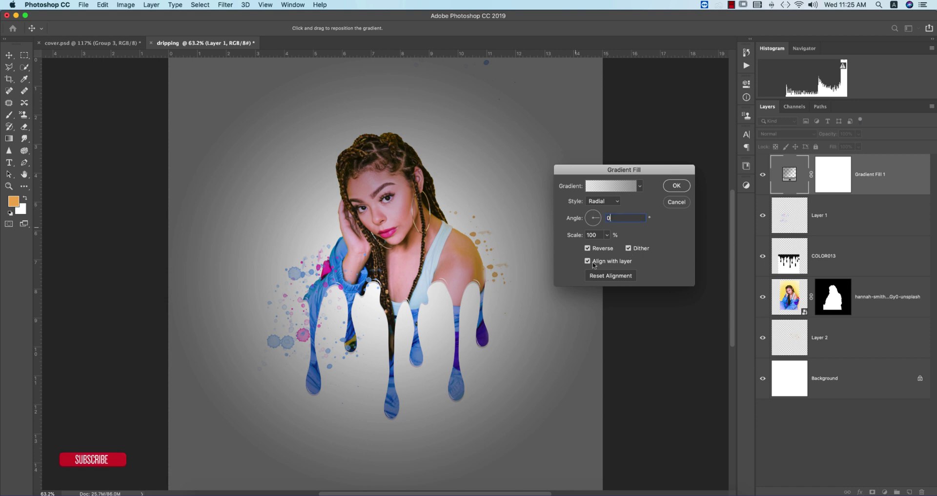
pyautogui.doubleClick(600, 238)
pyautogui.write('150')
pyautogui.click(683, 188)
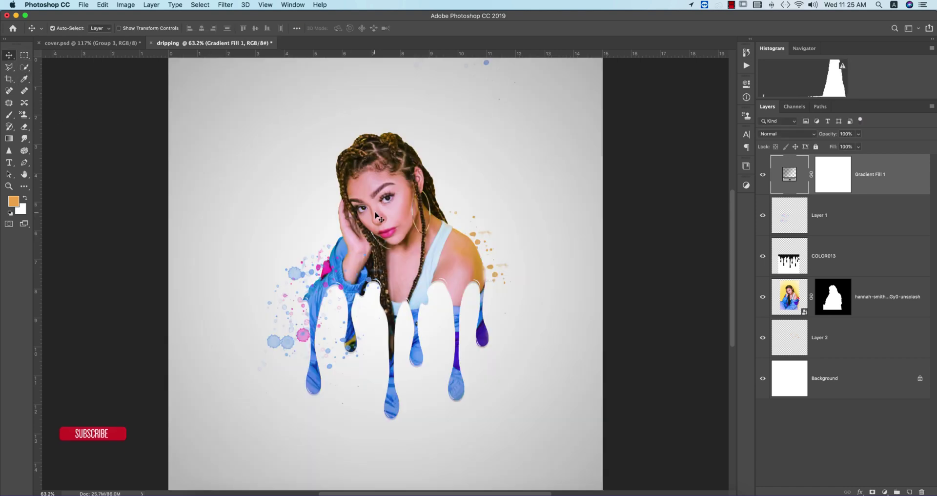
pyautogui.click(648, 254)
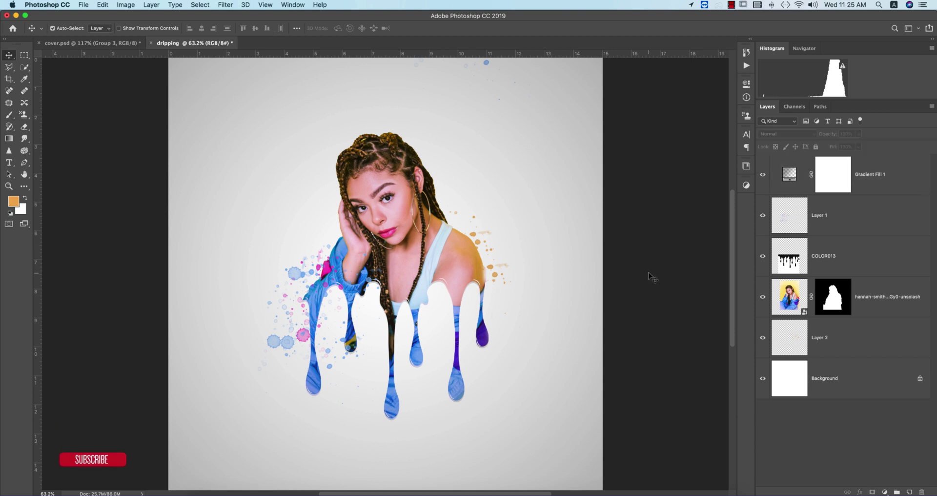
pyautogui.click(293, 489)
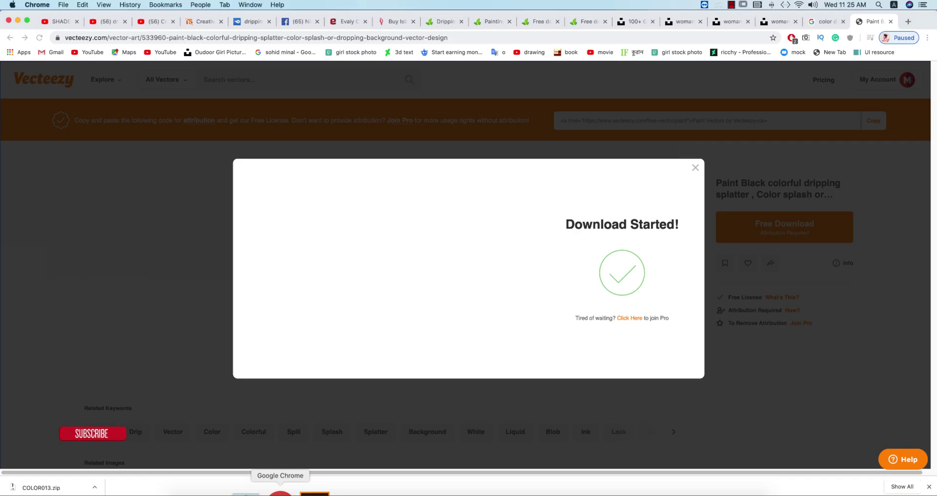
pyautogui.click(825, 21)
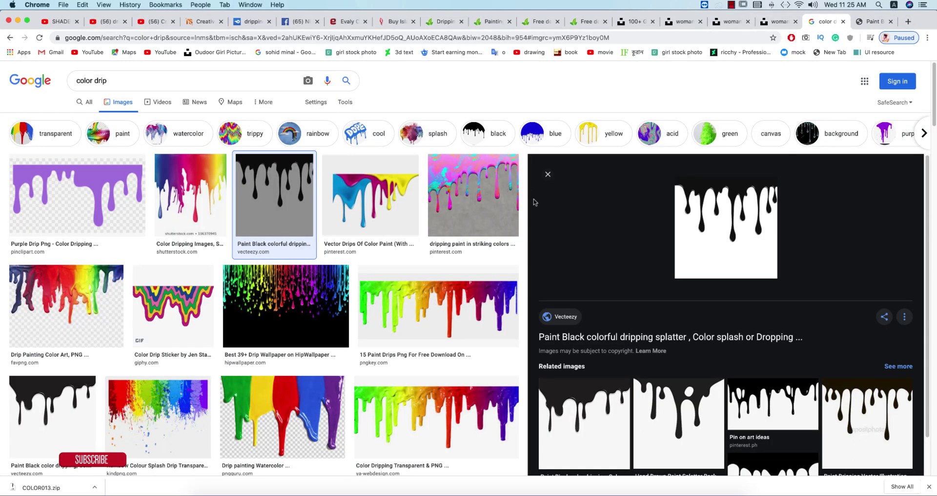
pyautogui.scroll(-5, 783, 359)
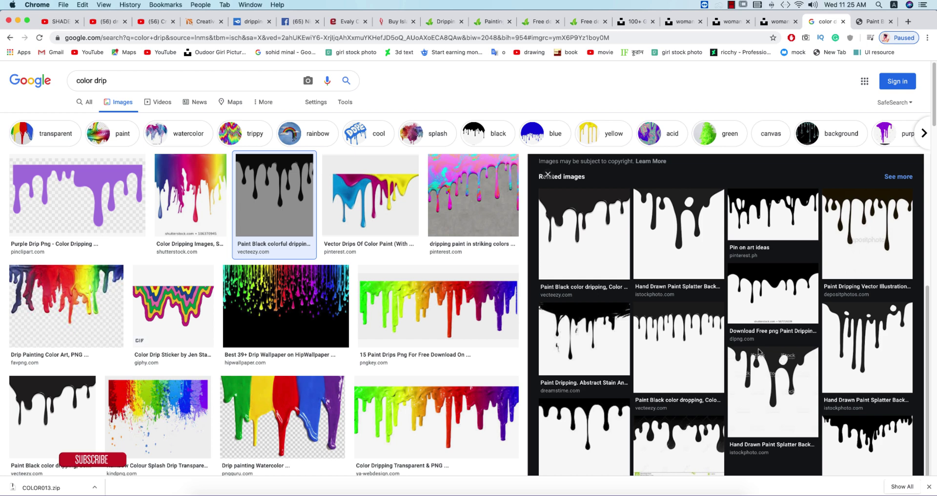
pyautogui.scroll(5, 783, 360)
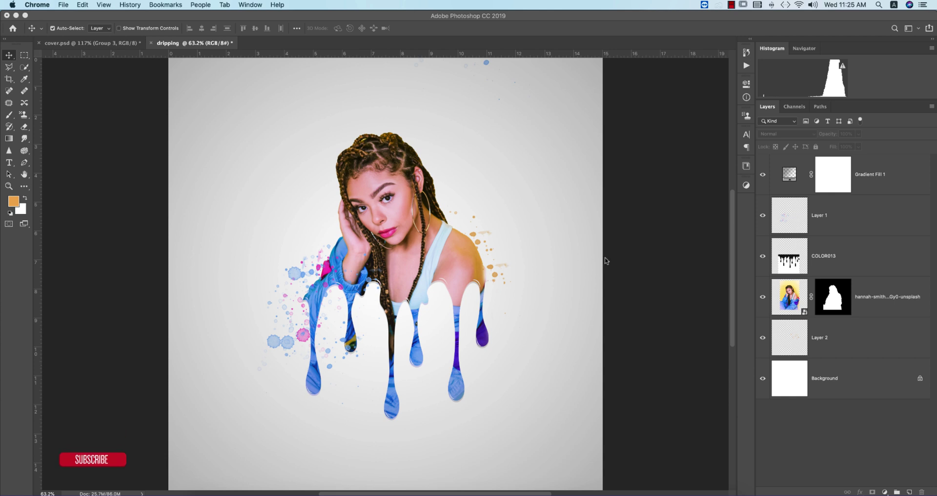
pyautogui.click(605, 287)
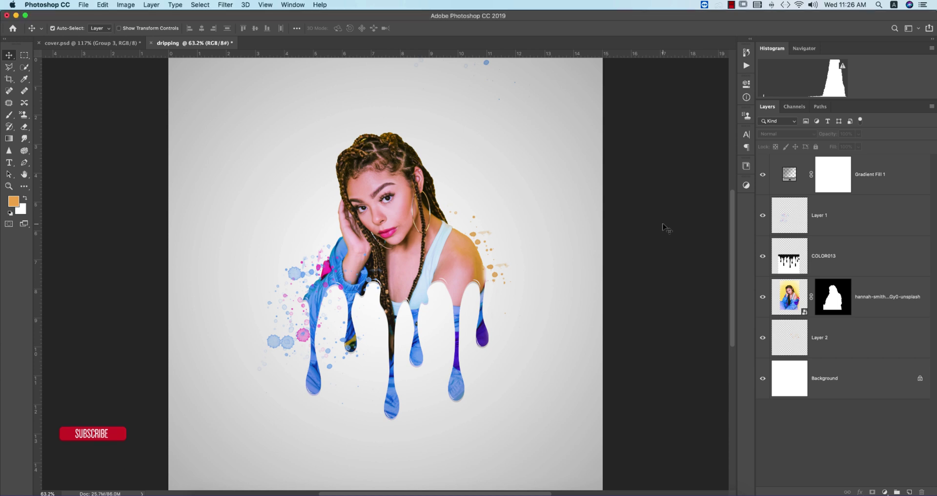